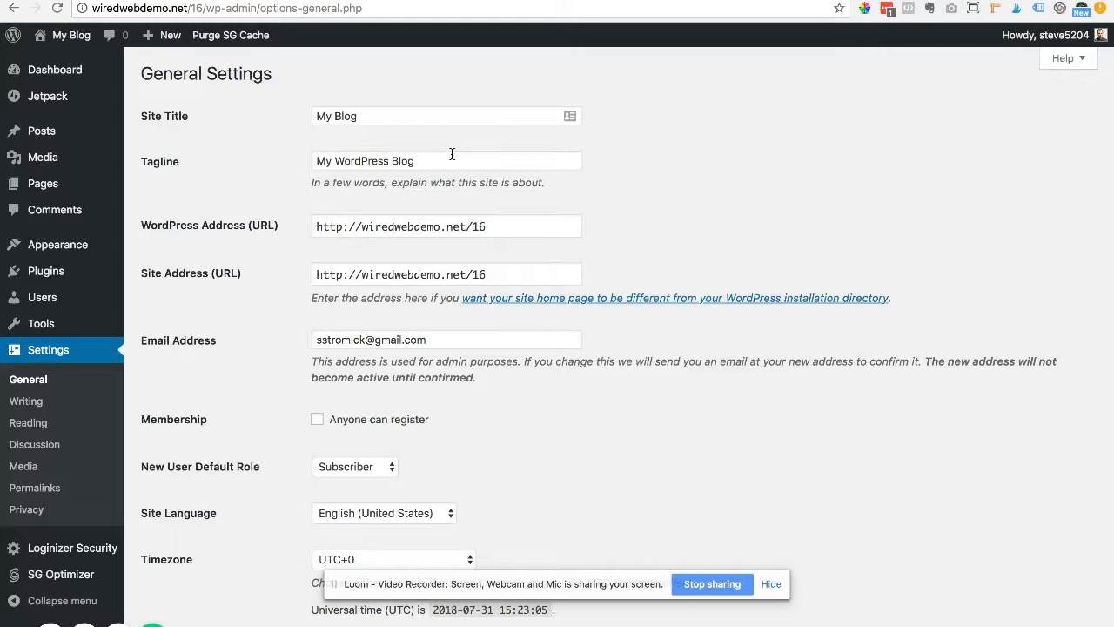
# Step: Replace the site title 'My Blog' with the owner's full name and clear the 'My WordPress Blog' tagline
pyautogui.moveTo(380, 116); pyautogui.dragTo(313, 120)
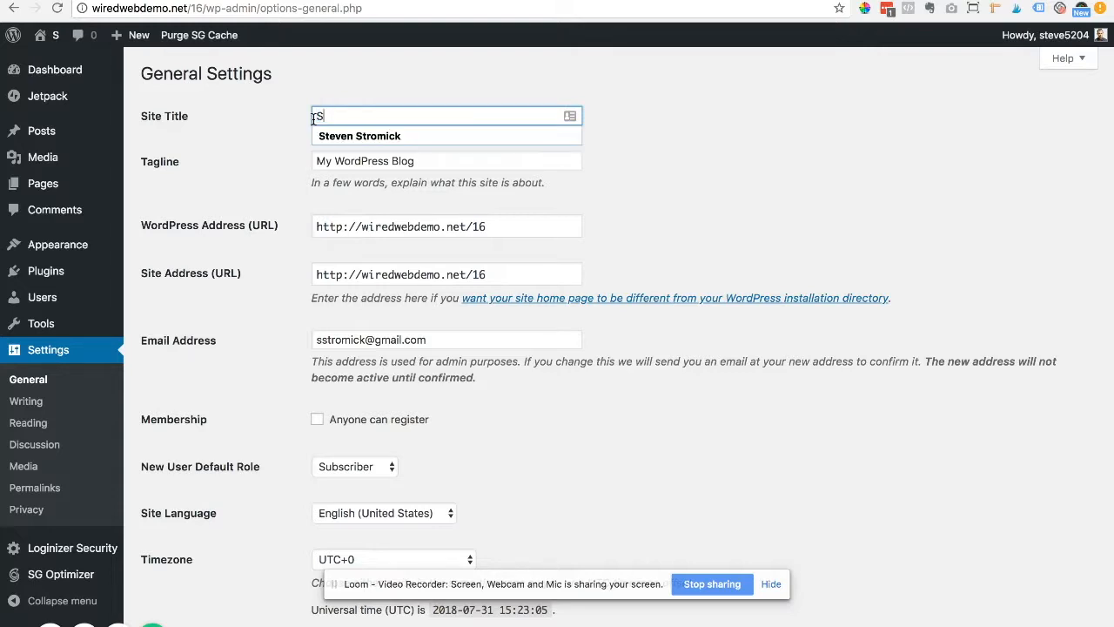
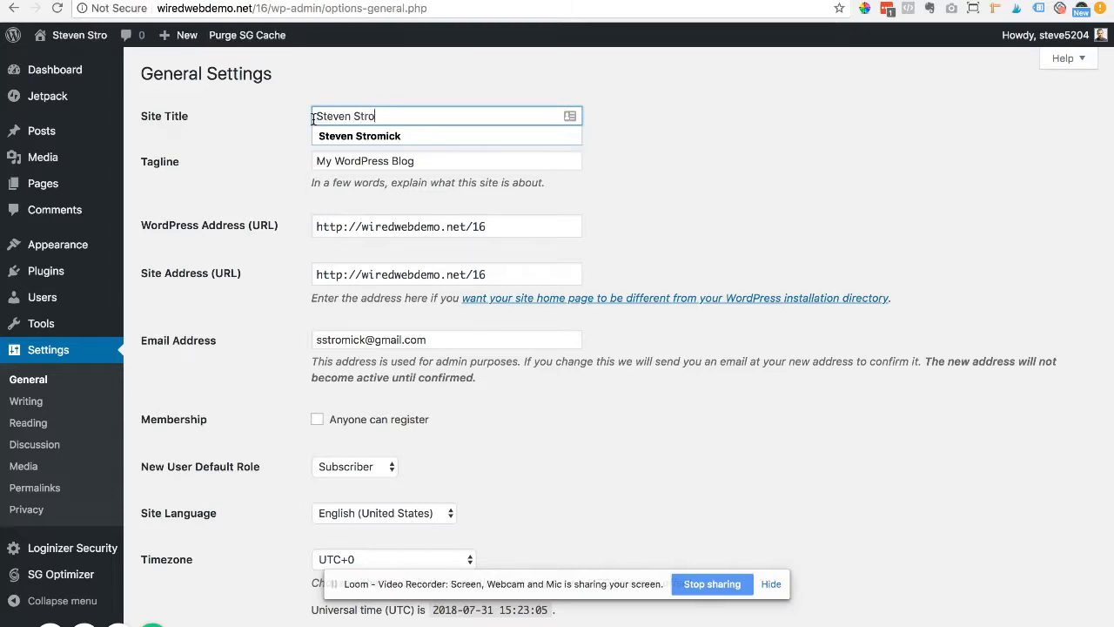
pyautogui.press('Tab')
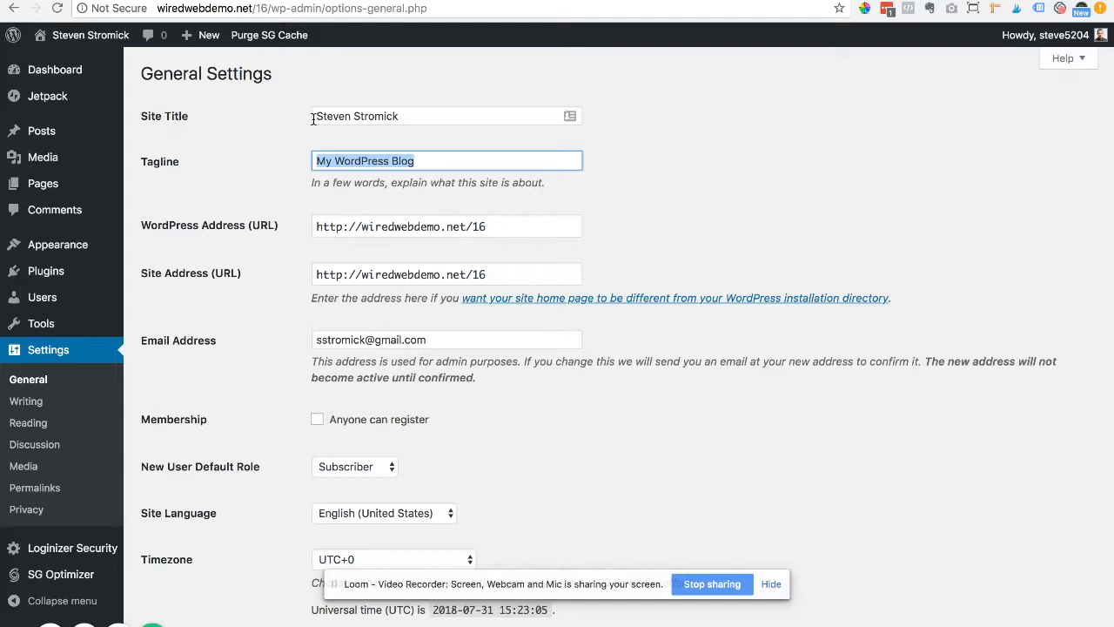
pyautogui.press('BackSpace')
# Step: Pick New York from the Timezone list and save the General Settings
pyautogui.scroll(-5, 632, 390)
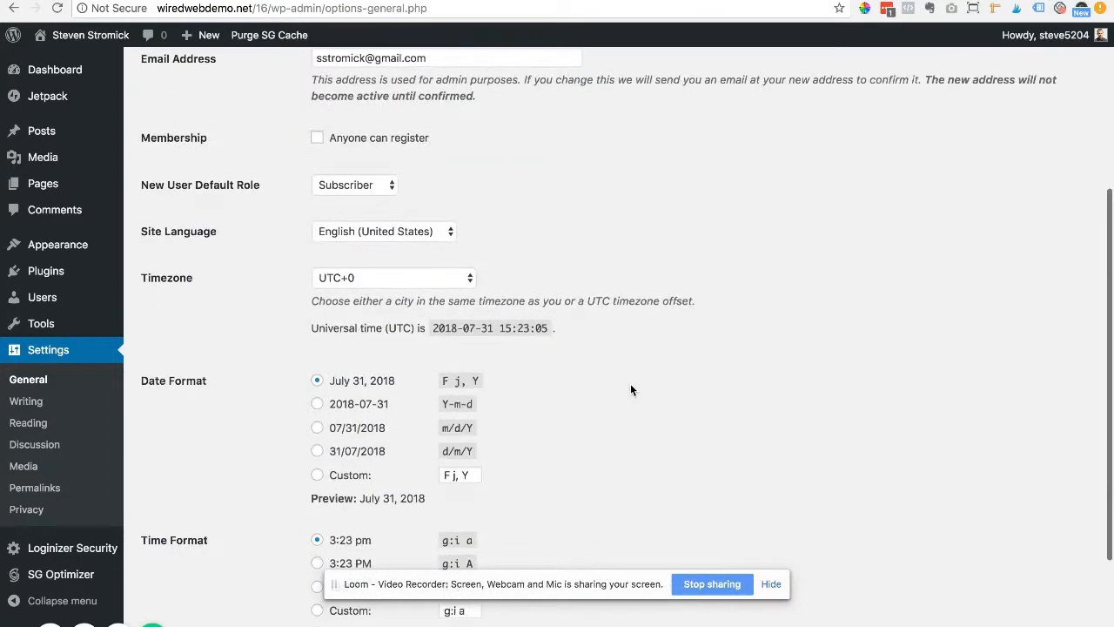
pyautogui.scroll(-3, 631, 389)
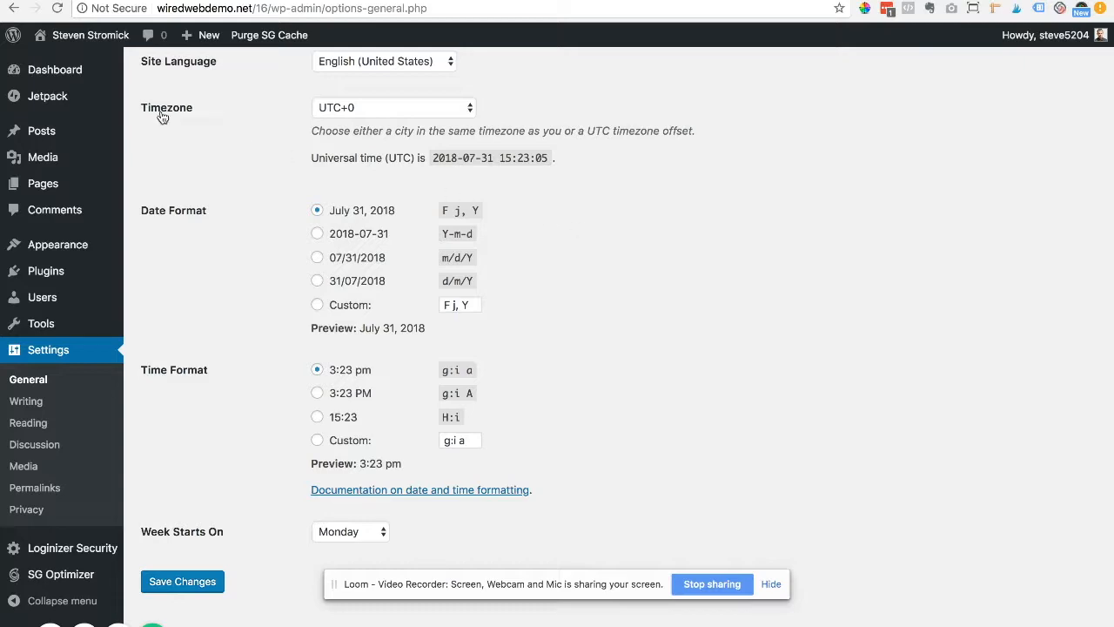
pyautogui.click(469, 108)
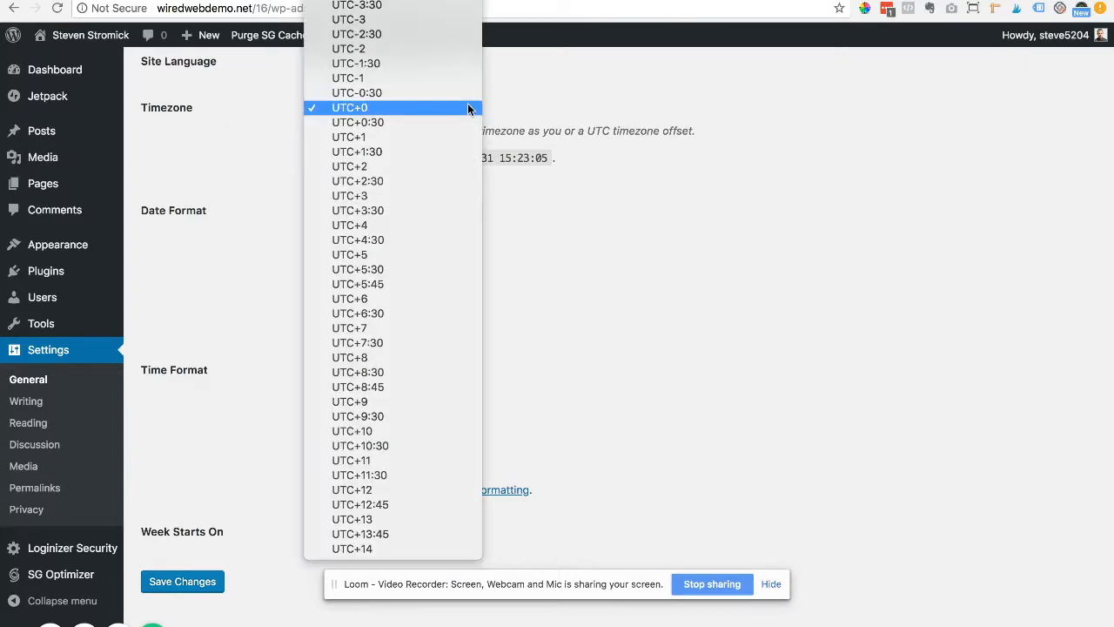
pyautogui.scroll(20, 444, 110)
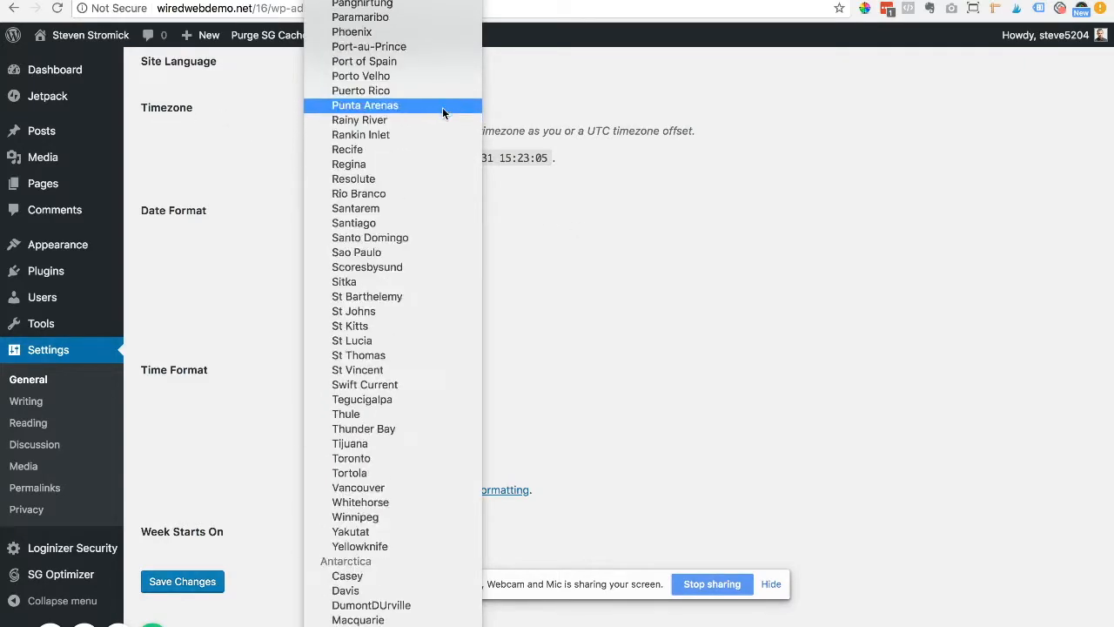
pyautogui.scroll(20, 442, 110)
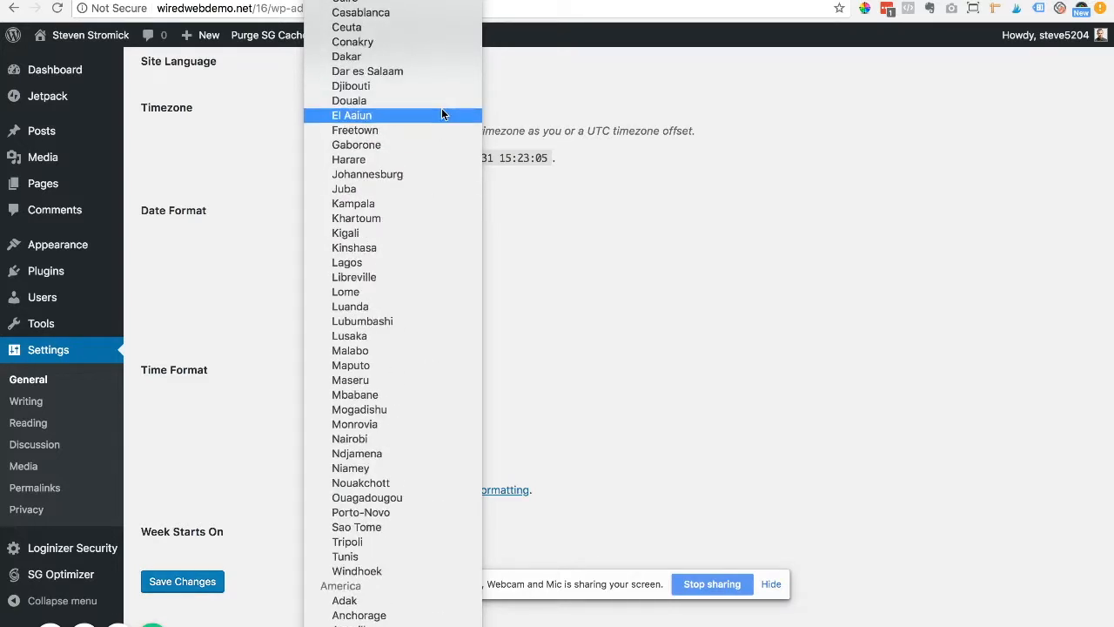
pyautogui.scroll(4, 441, 115)
pyautogui.scroll(-10, 428, 200)
pyautogui.scroll(-9, 428, 206)
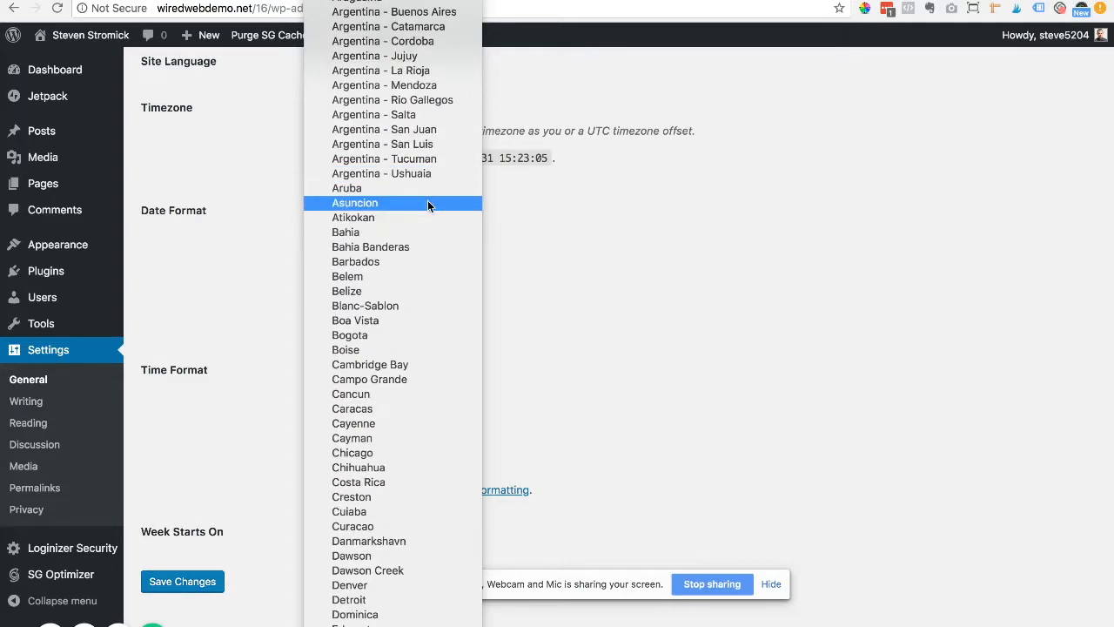
pyautogui.scroll(-5, 427, 205)
pyautogui.scroll(-13, 428, 205)
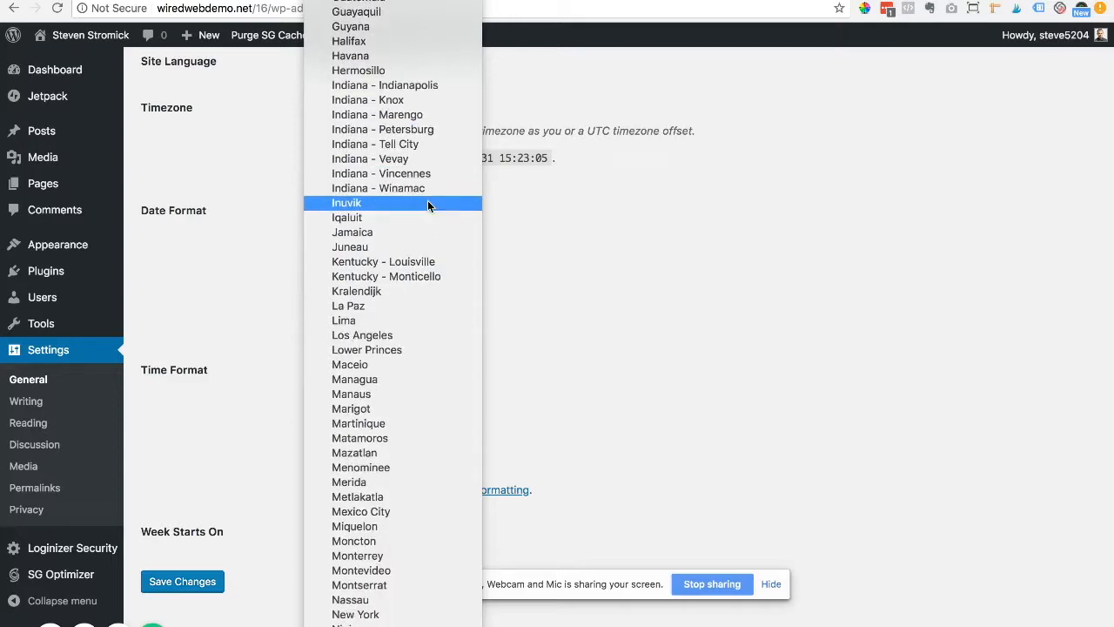
pyautogui.scroll(-3, 427, 205)
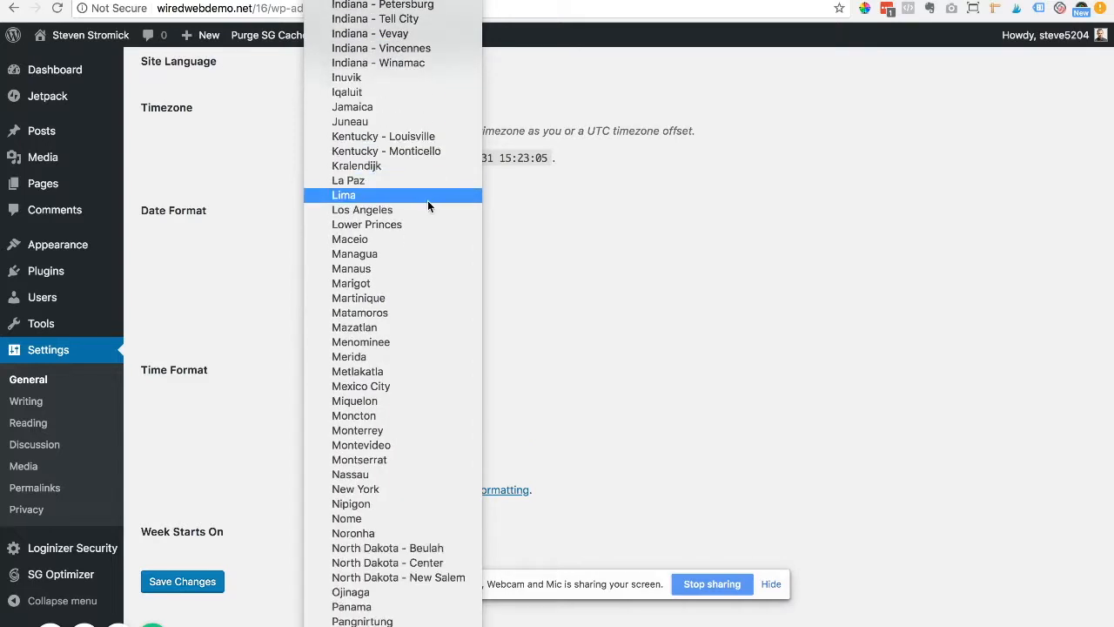
pyautogui.click(400, 489)
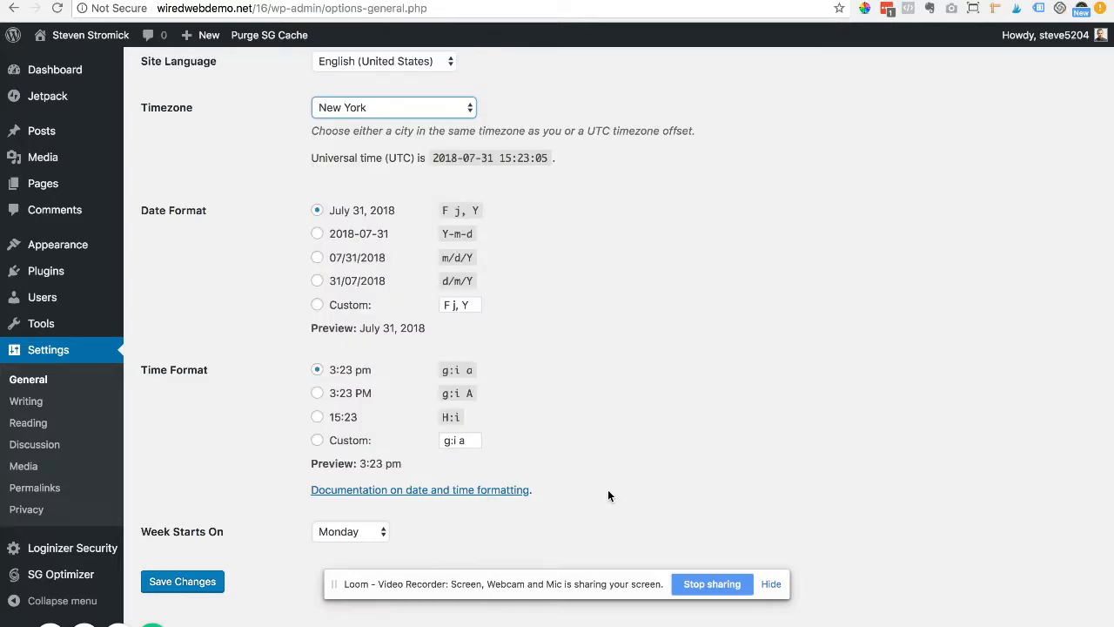
pyautogui.click(209, 587)
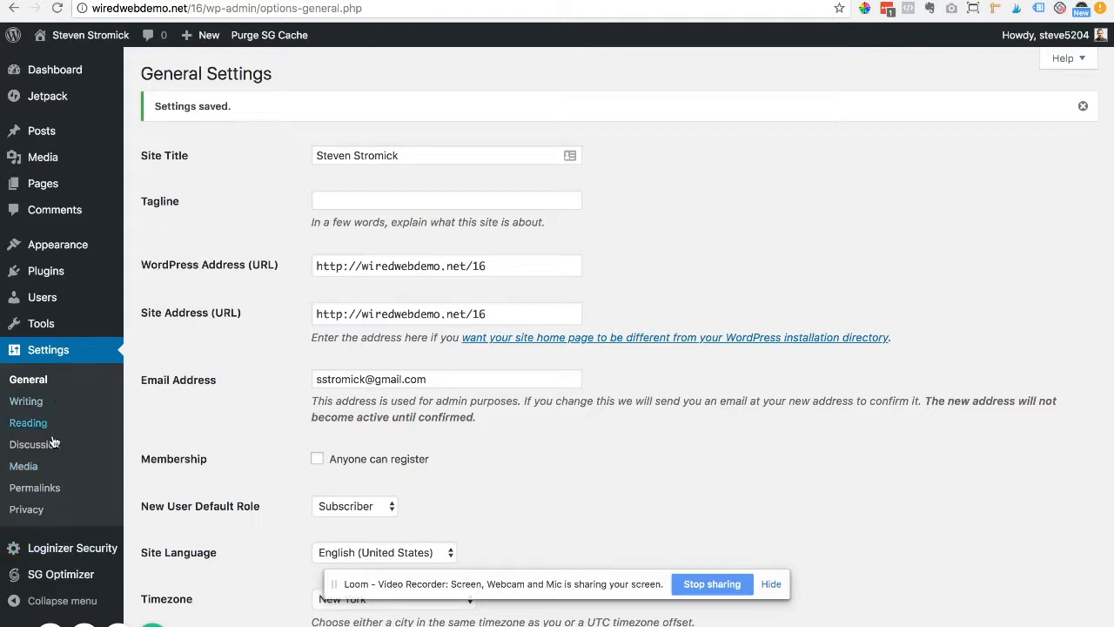
# Step: Go to Settings > Permalinks in the admin sidebar
pyautogui.click(49, 490)
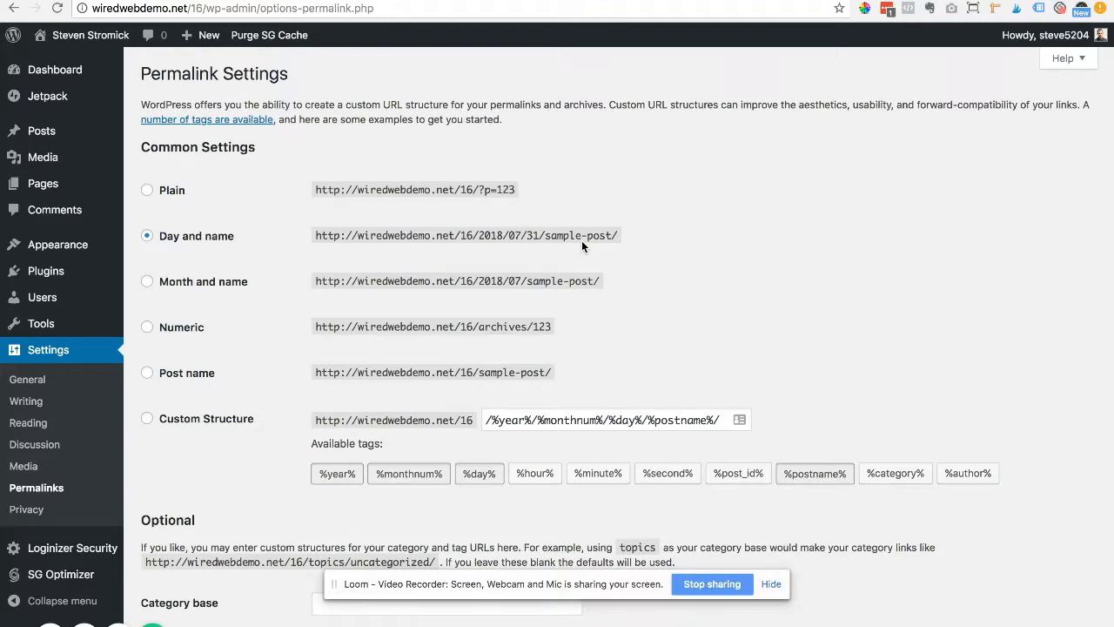
# Step: Select the Post name permalink structure and save the permalink settings
pyautogui.click(148, 192)
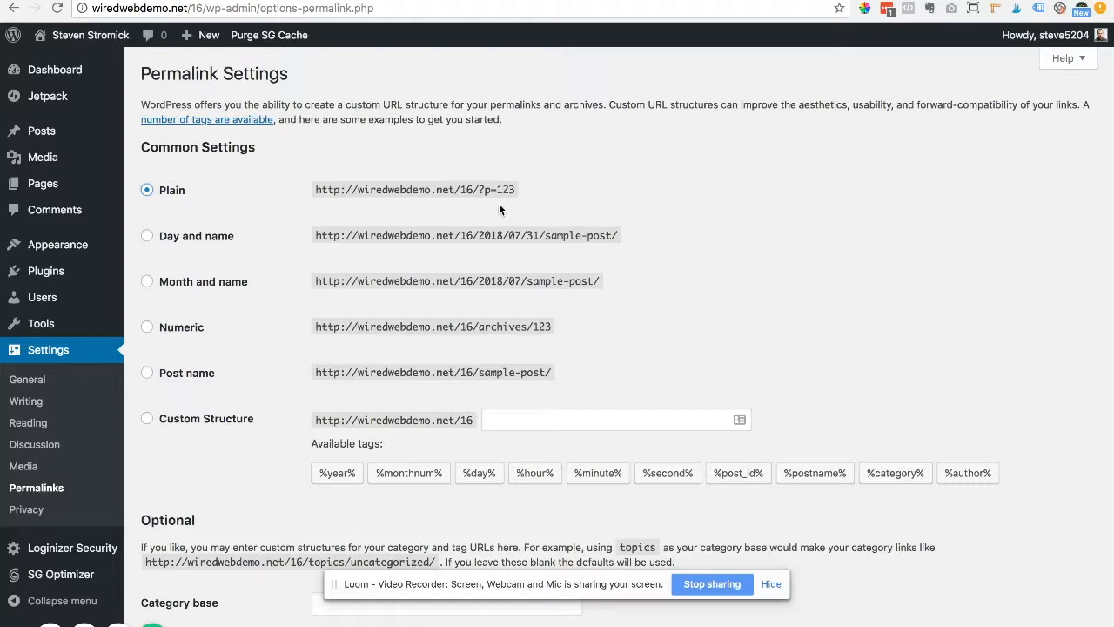
pyautogui.click(147, 374)
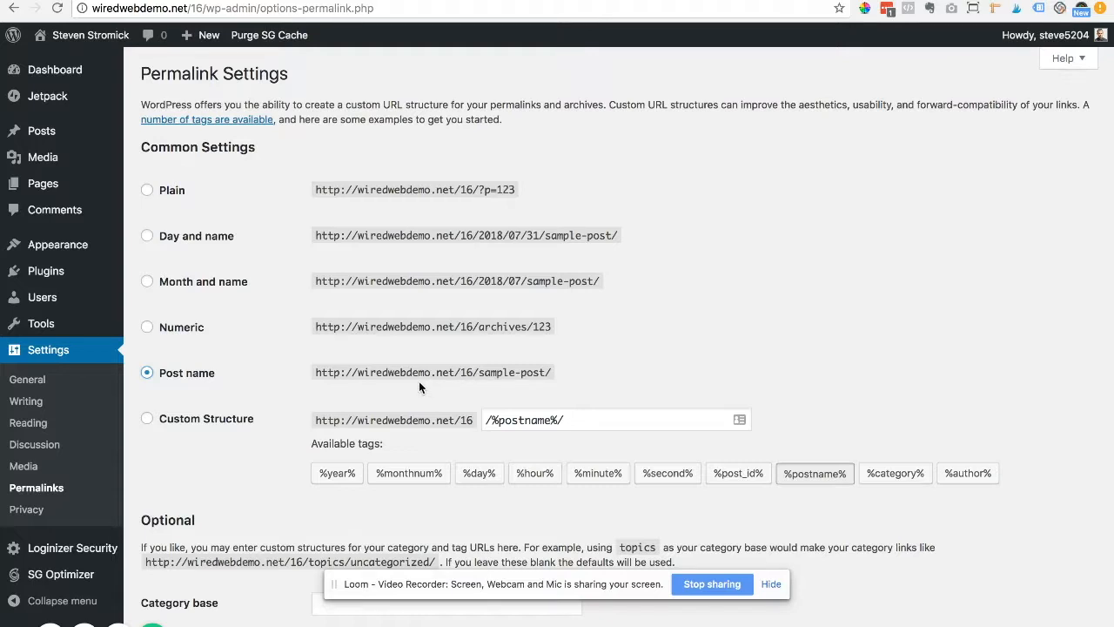
pyautogui.click(148, 419)
pyautogui.click(147, 374)
pyautogui.scroll(-3, 222, 413)
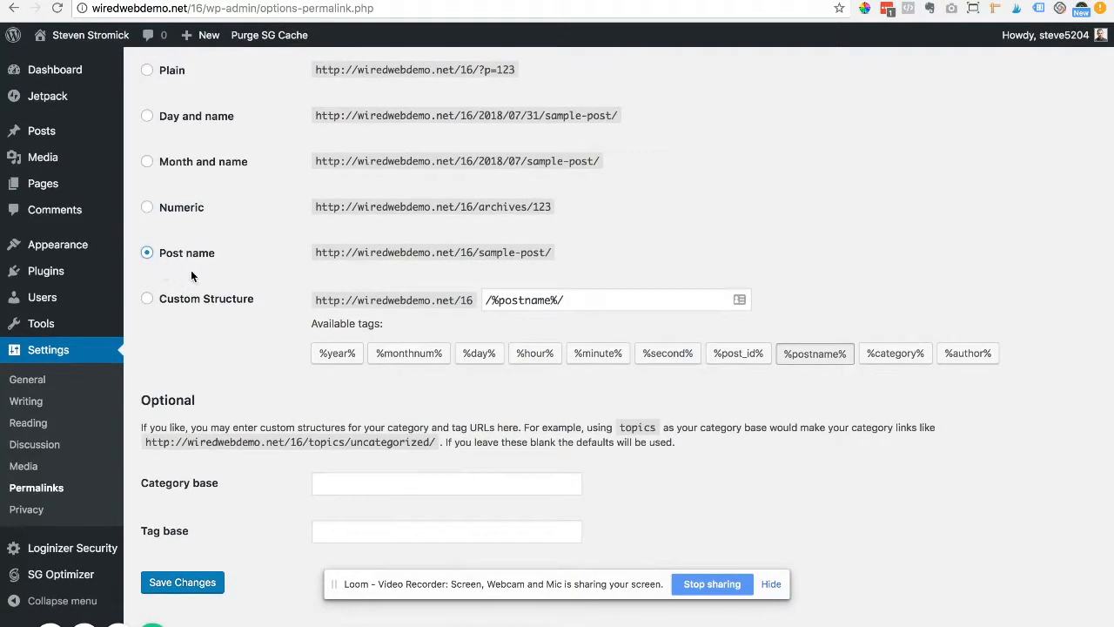
pyautogui.click(182, 581)
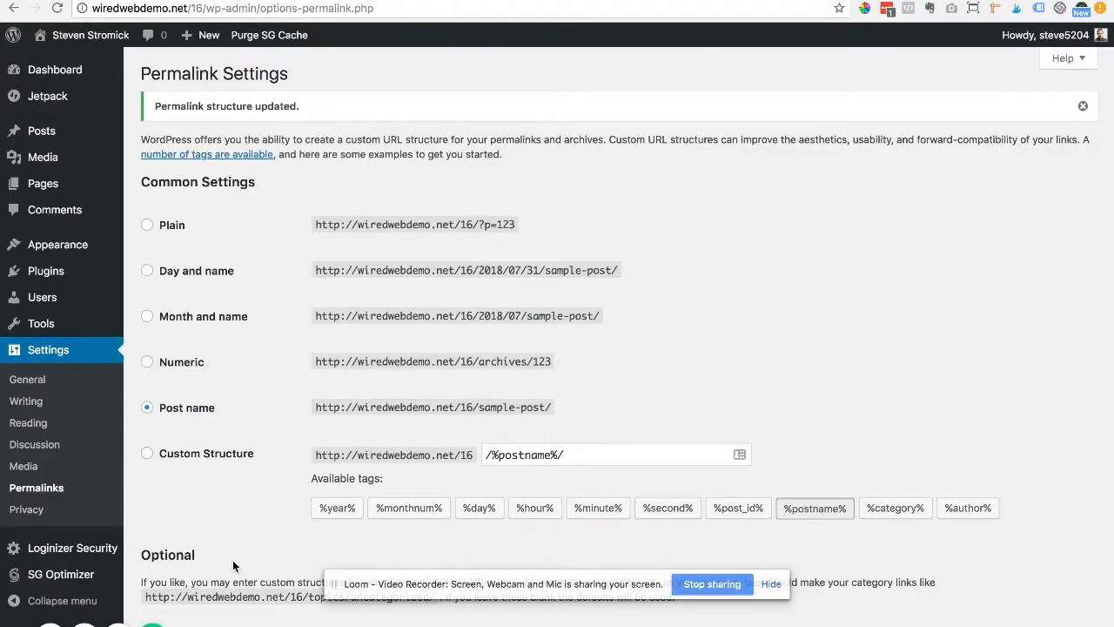
# Step: Move the 'WordPress Resources at SiteGround' post to the Trash, then view All Pages
pyautogui.moveTo(30, 133)
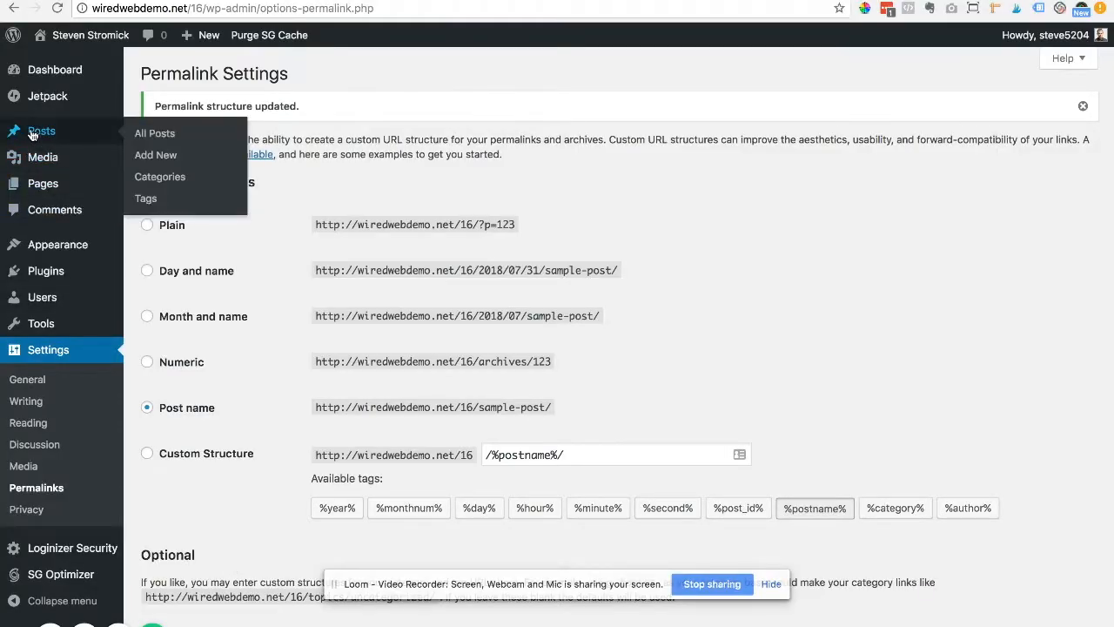
pyautogui.click(151, 140)
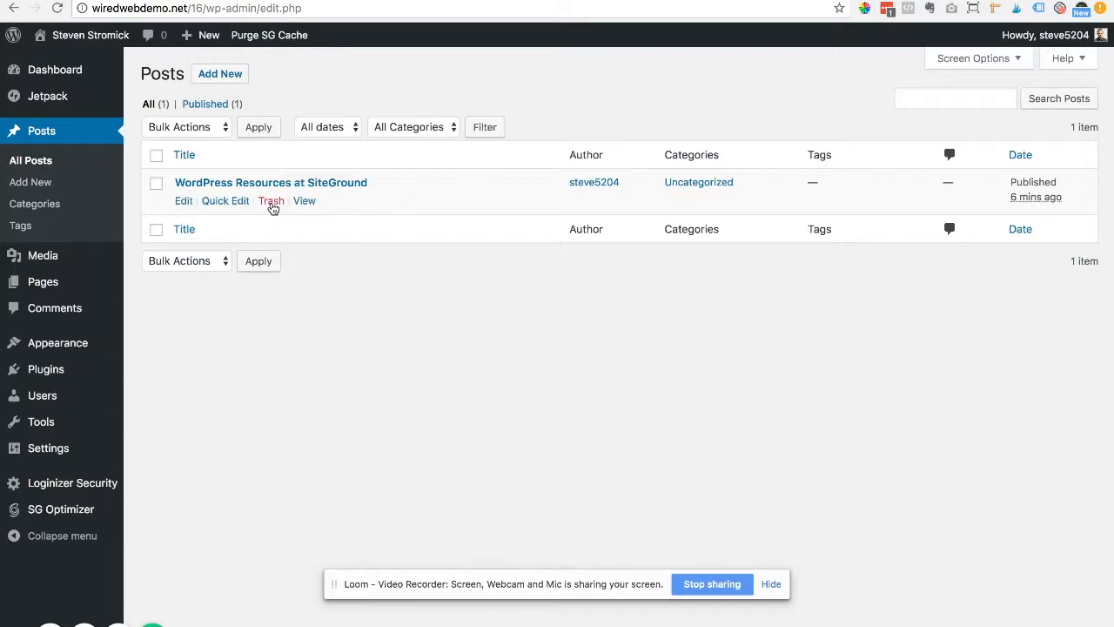
pyautogui.click(271, 203)
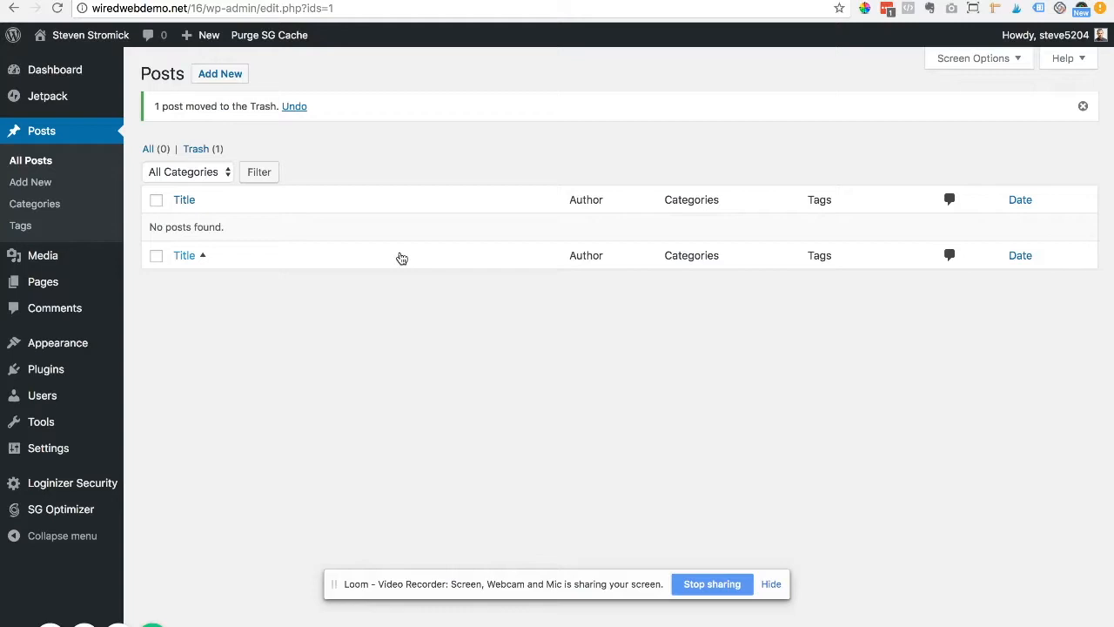
pyautogui.moveTo(60, 289)
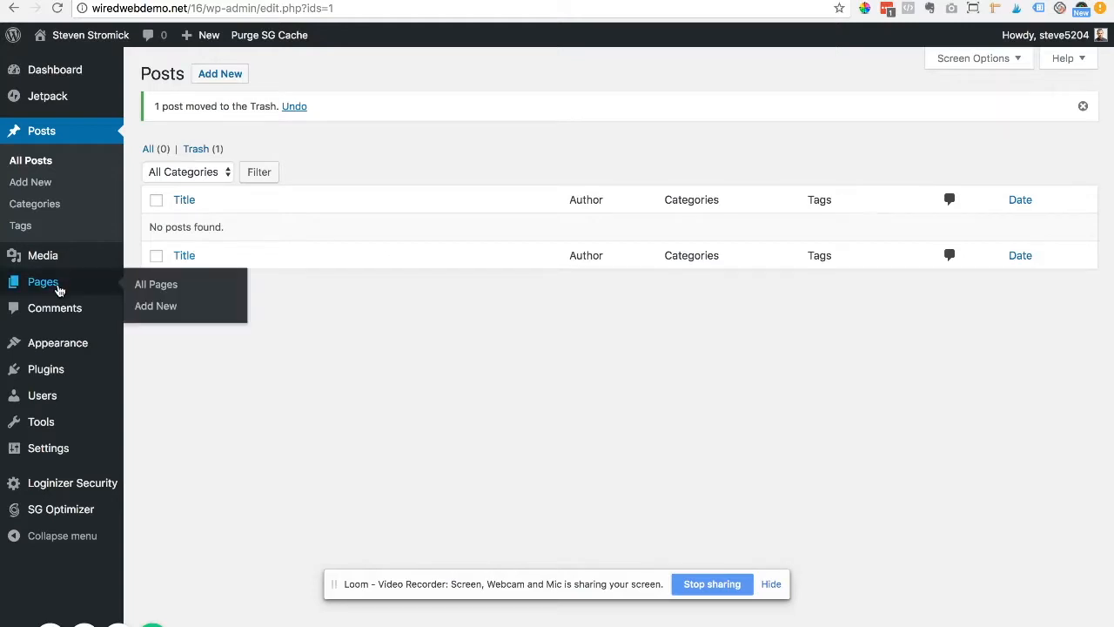
pyautogui.click(158, 290)
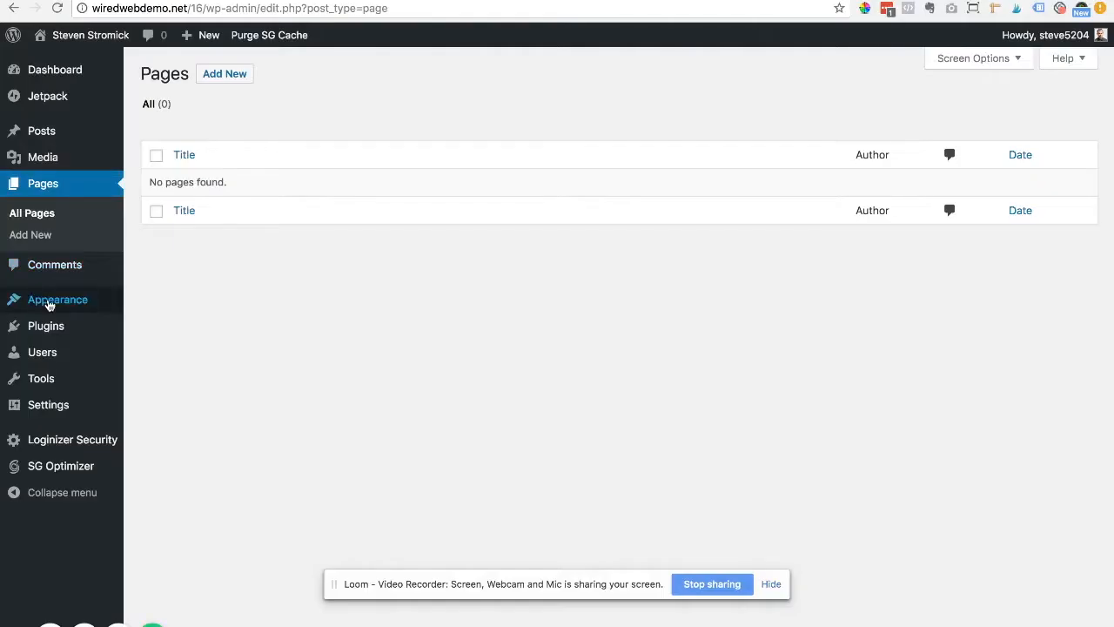
# Step: Go to Plugins > Installed Plugins
pyautogui.moveTo(52, 329)
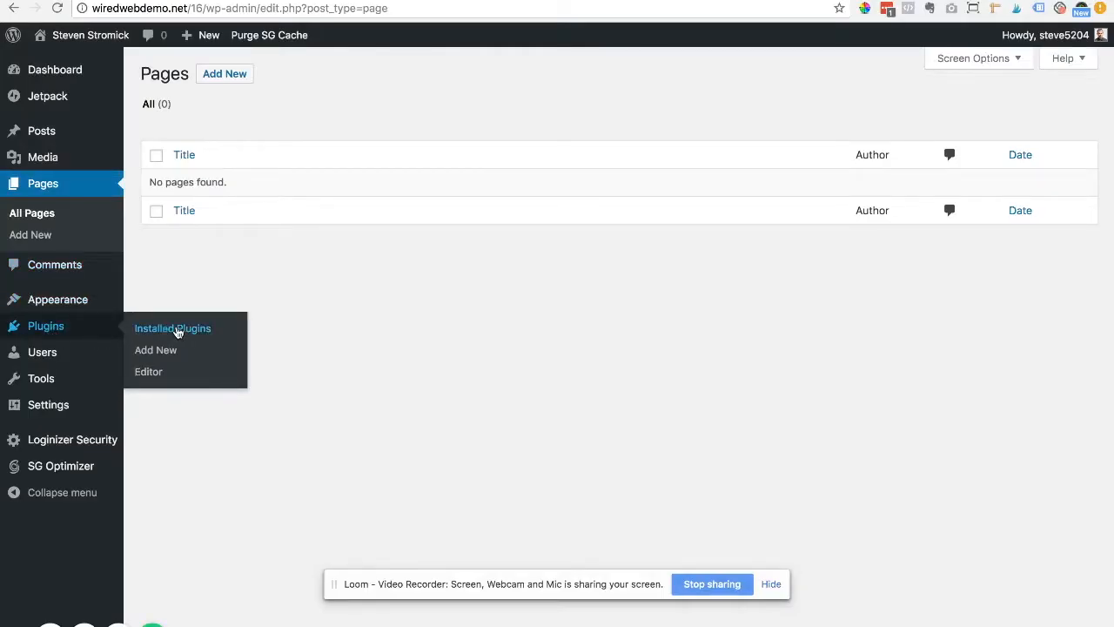
pyautogui.click(180, 331)
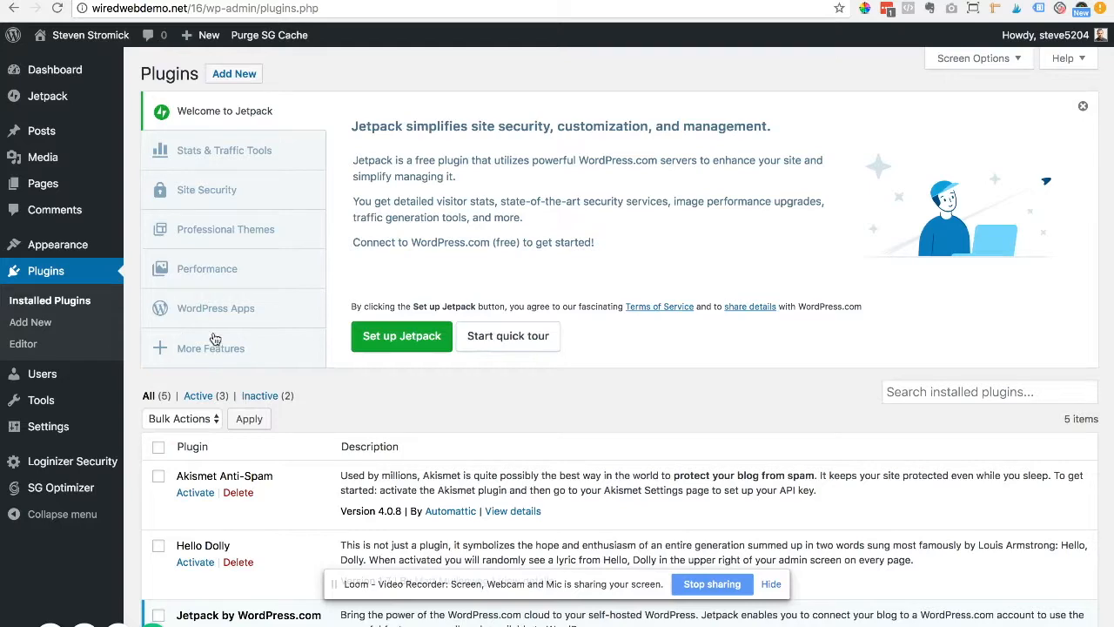
# Step: Delete the Hello Dolly plugin and confirm removing its data
pyautogui.scroll(-1, 489, 442)
pyautogui.scroll(-5, 490, 446)
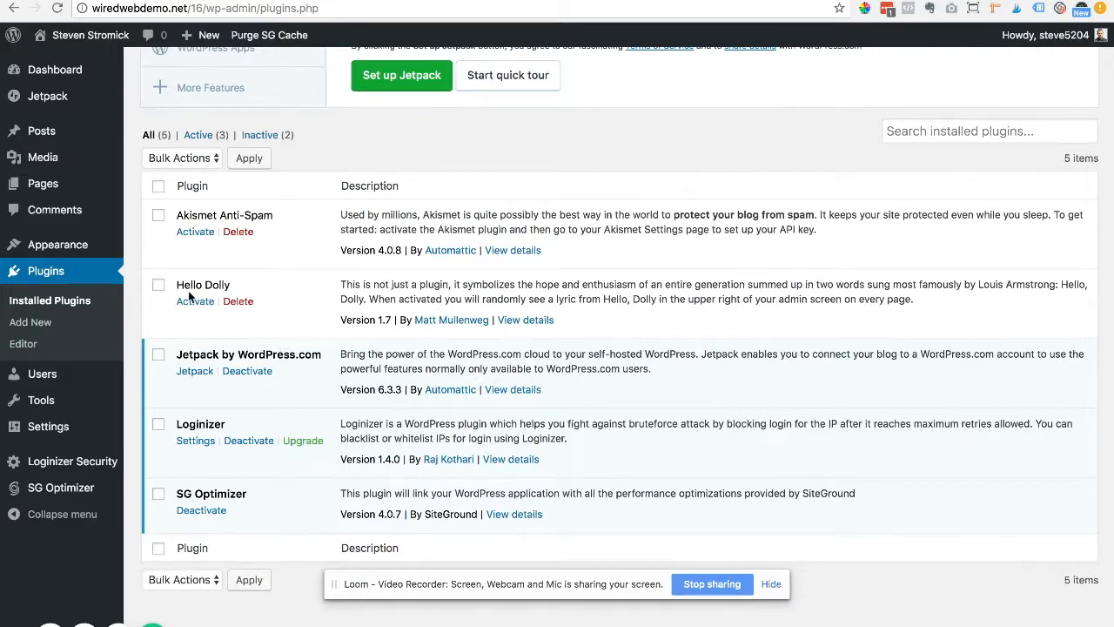
pyautogui.click(238, 301)
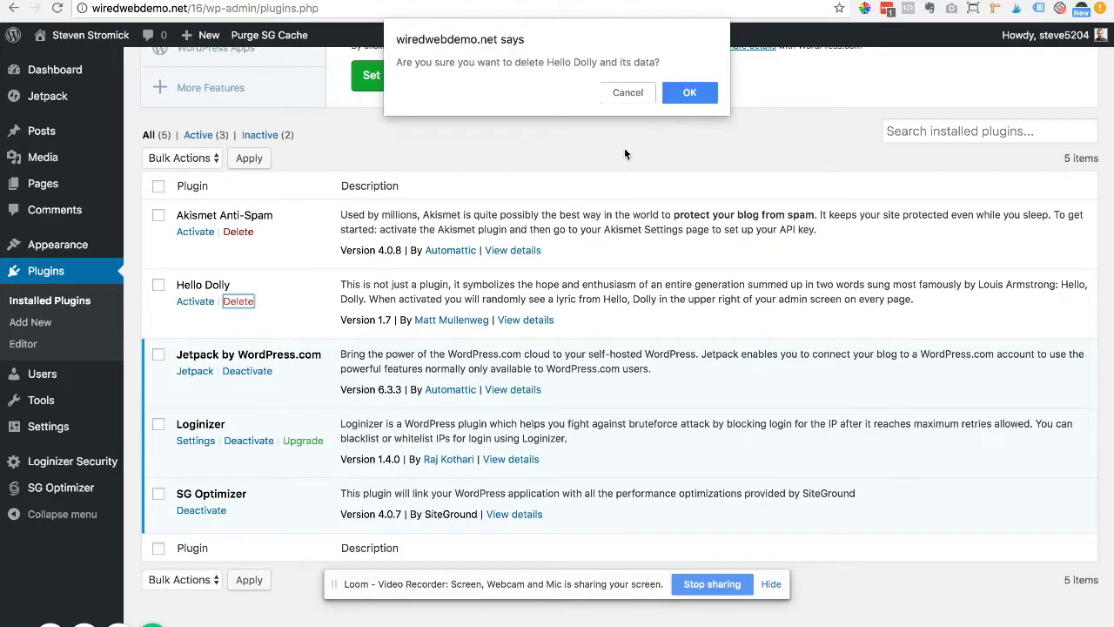
pyautogui.click(688, 92)
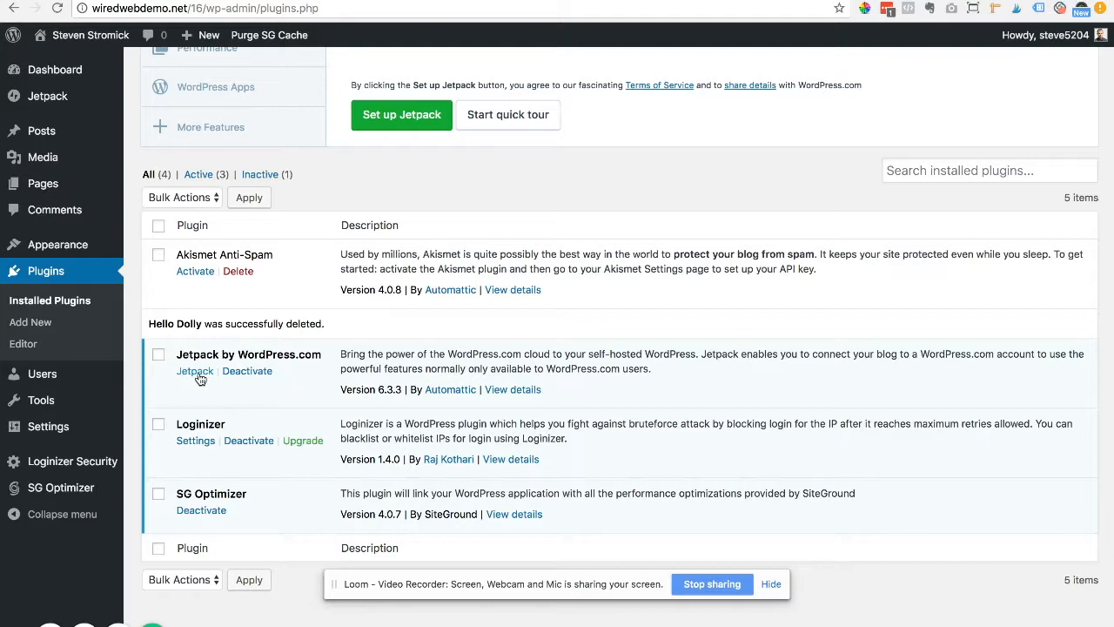
# Step: Deactivate Jetpack by WordPress.com, then delete it and confirm the removal
pyautogui.click(242, 372)
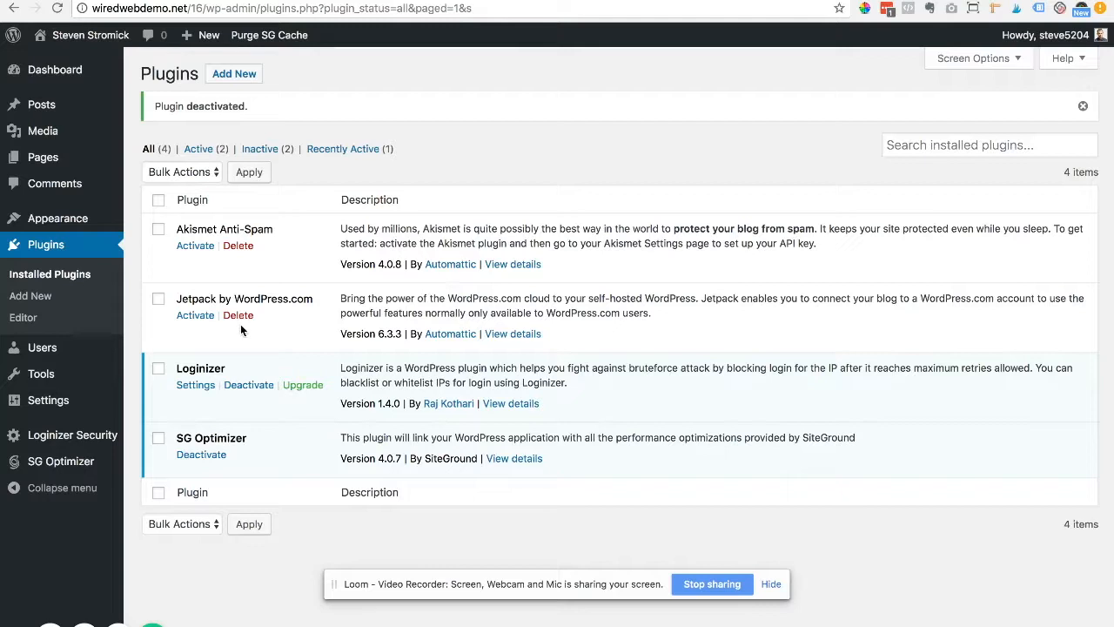
pyautogui.click(235, 315)
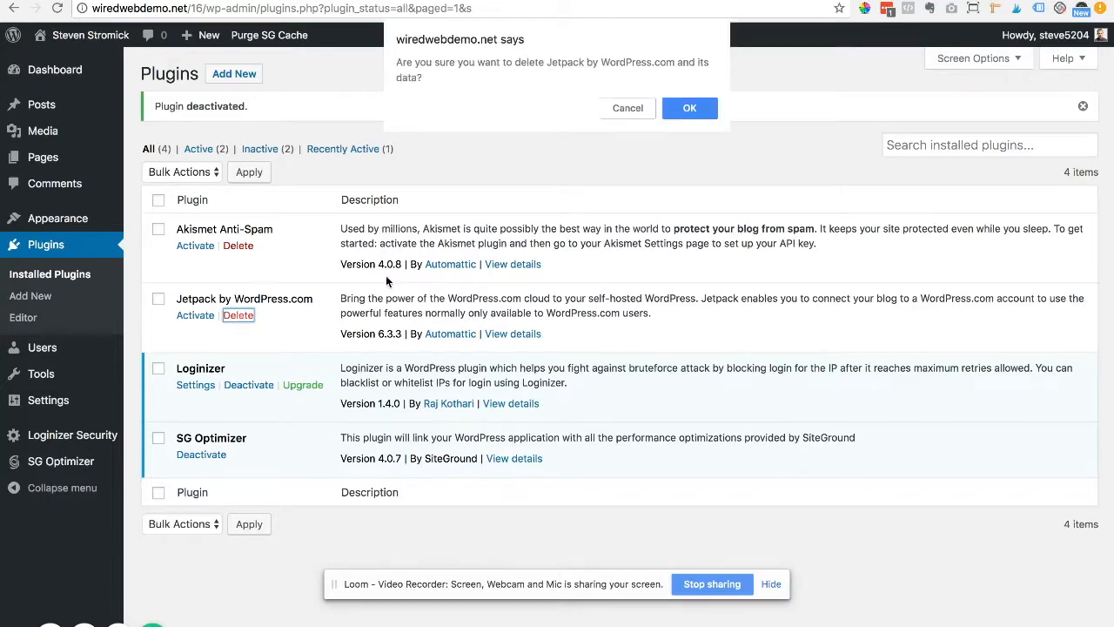
pyautogui.click(688, 110)
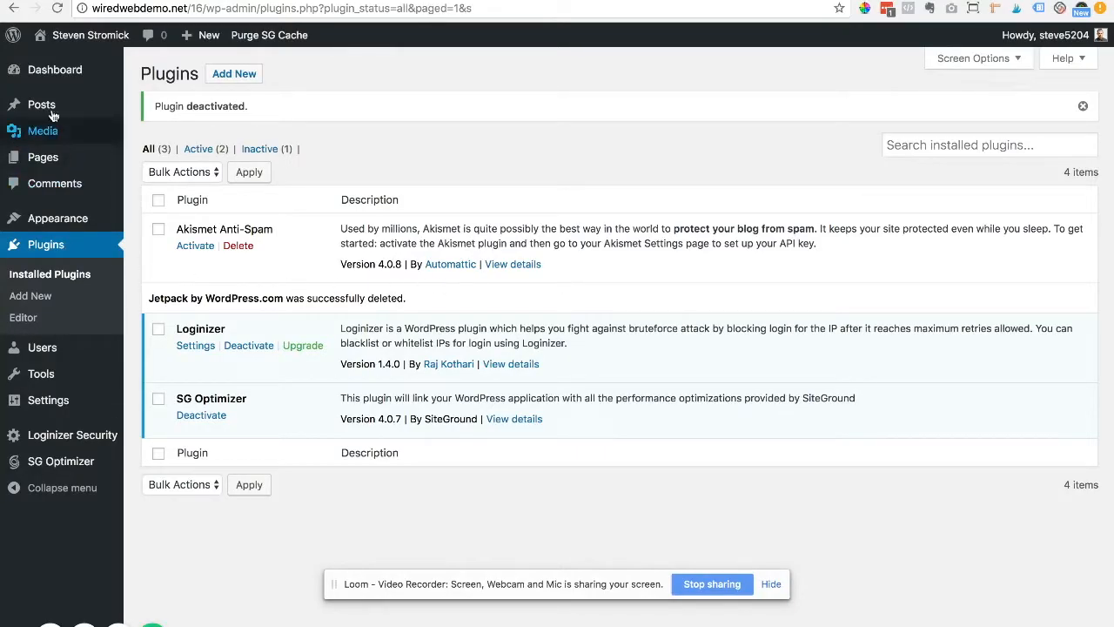
pyautogui.moveTo(29, 113)
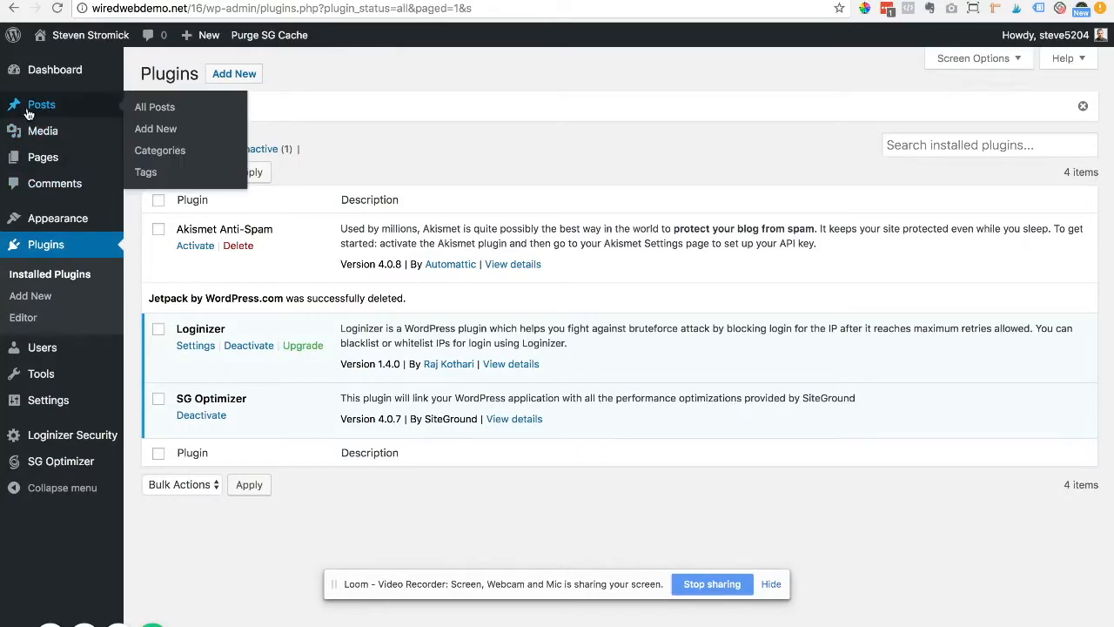
# Step: Go to Posts > Categories to see the Uncategorized category
pyautogui.click(153, 155)
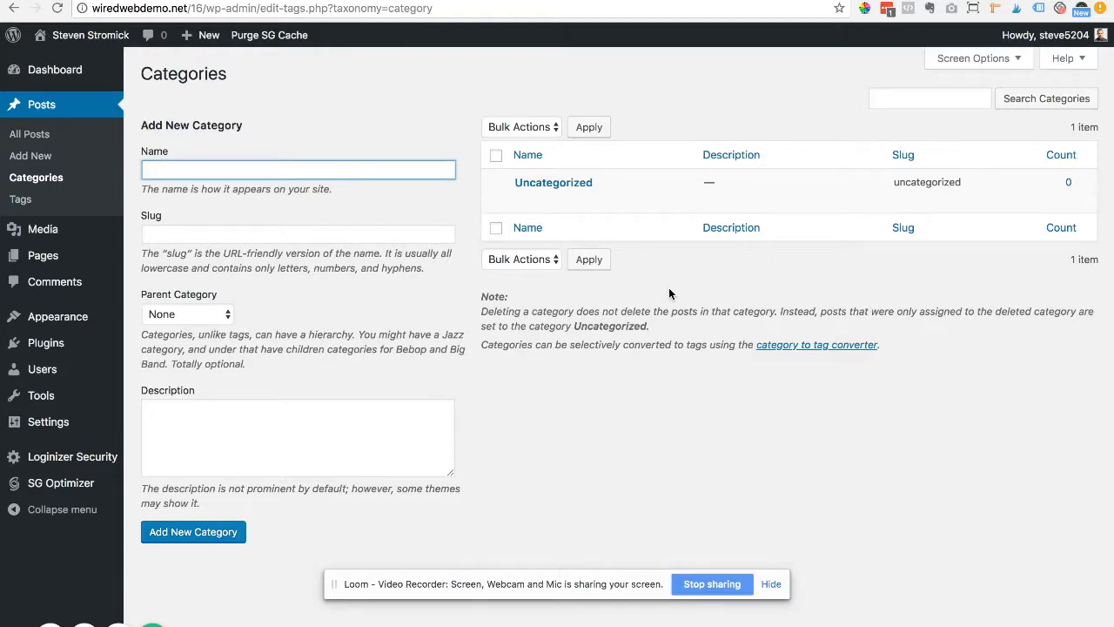
pyautogui.moveTo(546, 199)
# Step: Rename Uncategorized to 'General' with slug 'general', update it, and return to the Categories list
pyautogui.click(522, 199)
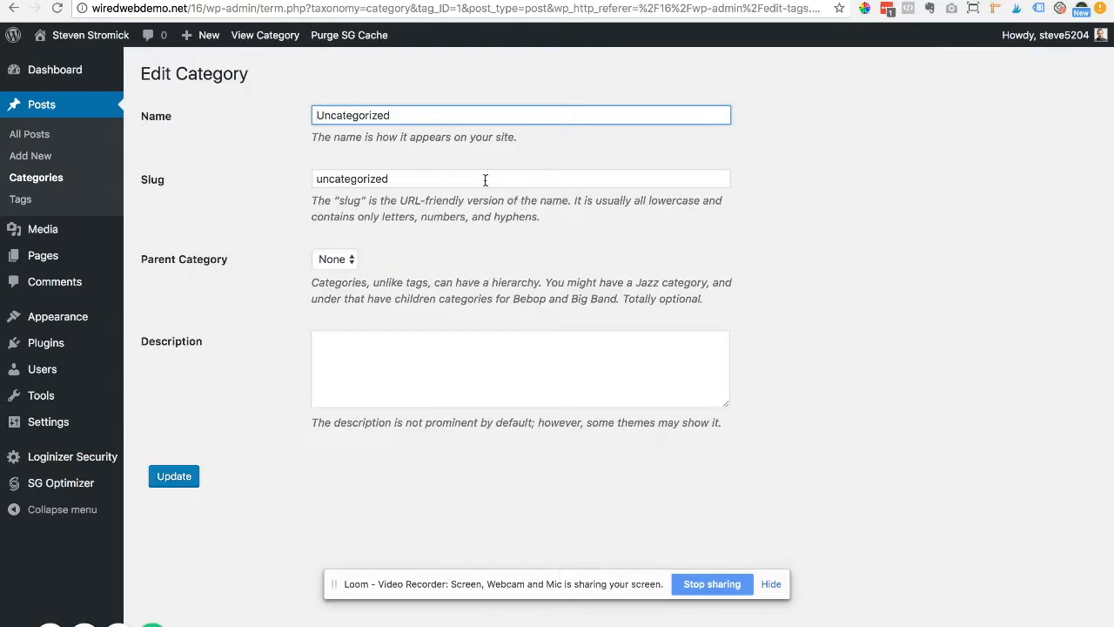
pyautogui.moveTo(412, 119); pyautogui.dragTo(268, 124)
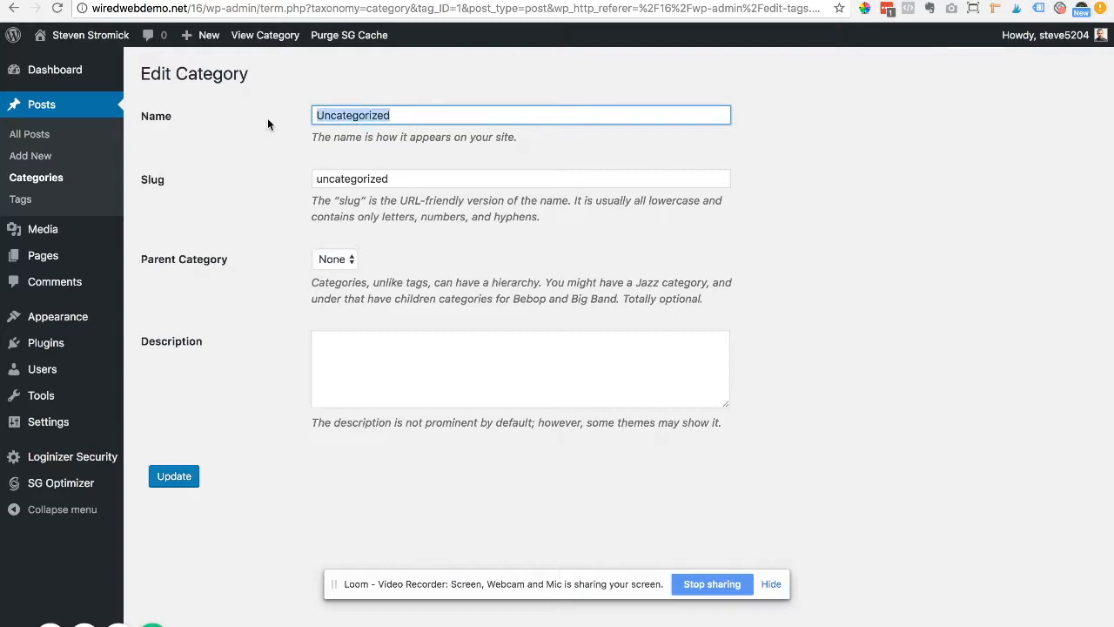
pyautogui.write('General')
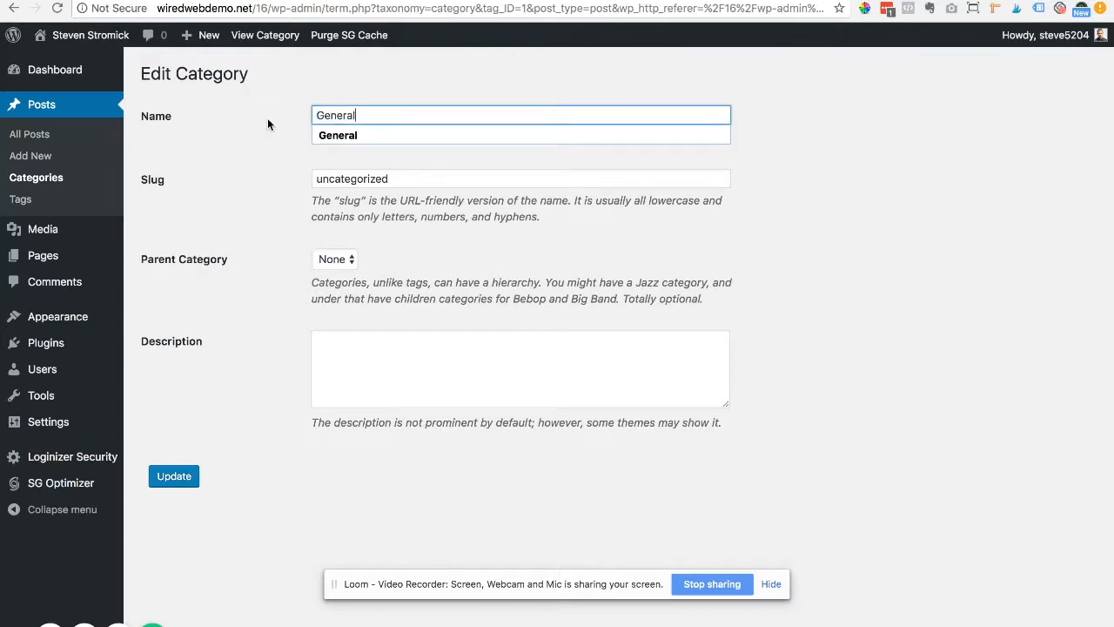
pyautogui.press('Tab')
pyautogui.write('gen')
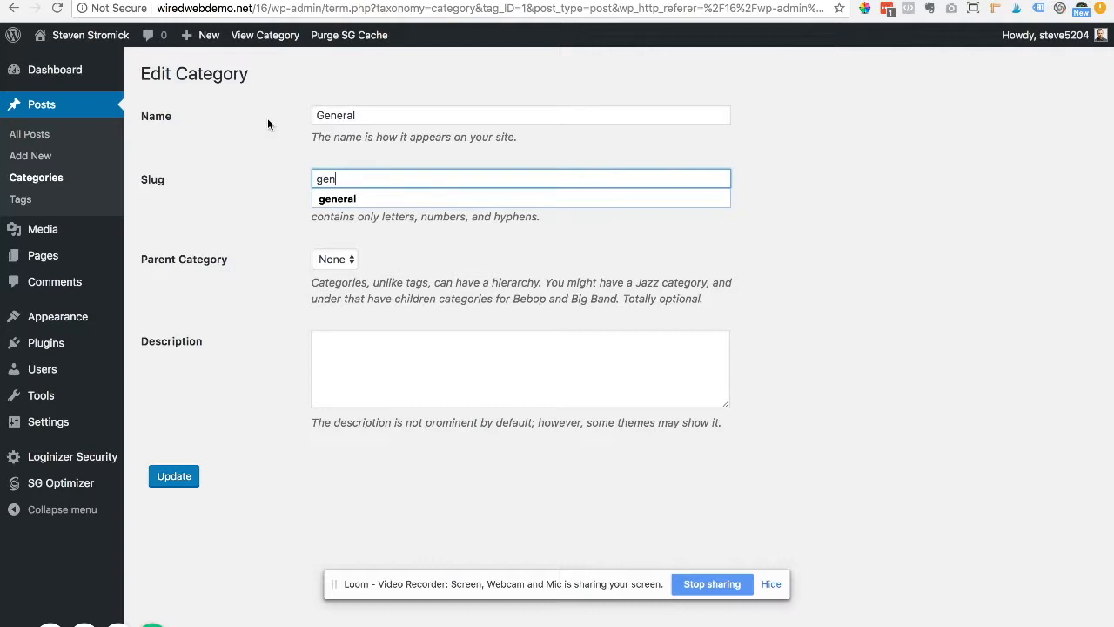
pyautogui.press('Down')
pyautogui.press('Tab')
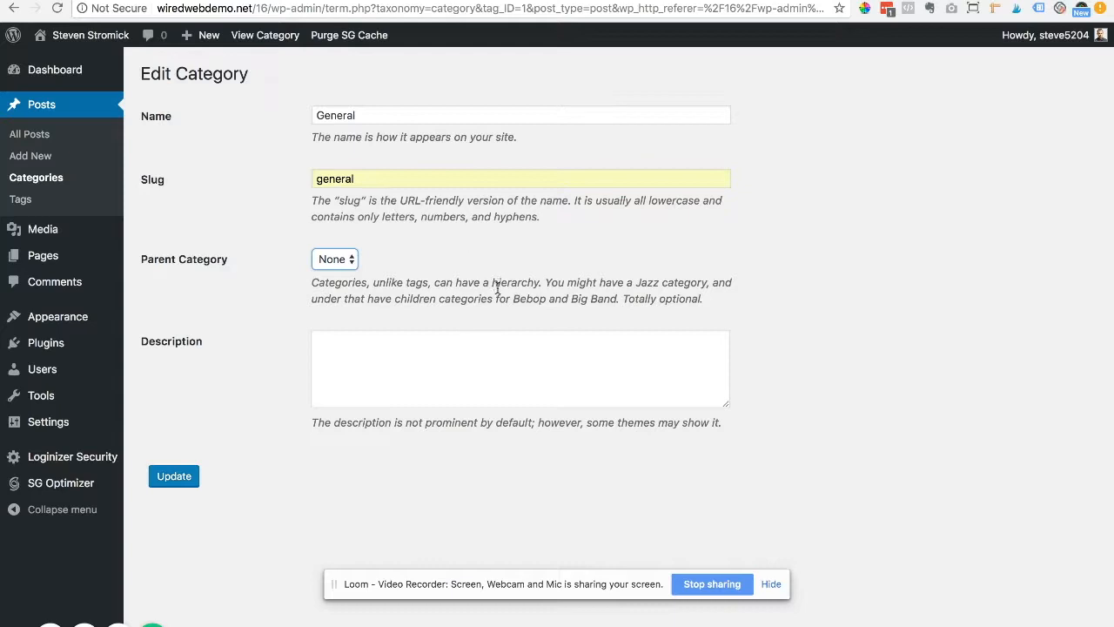
pyautogui.click(167, 482)
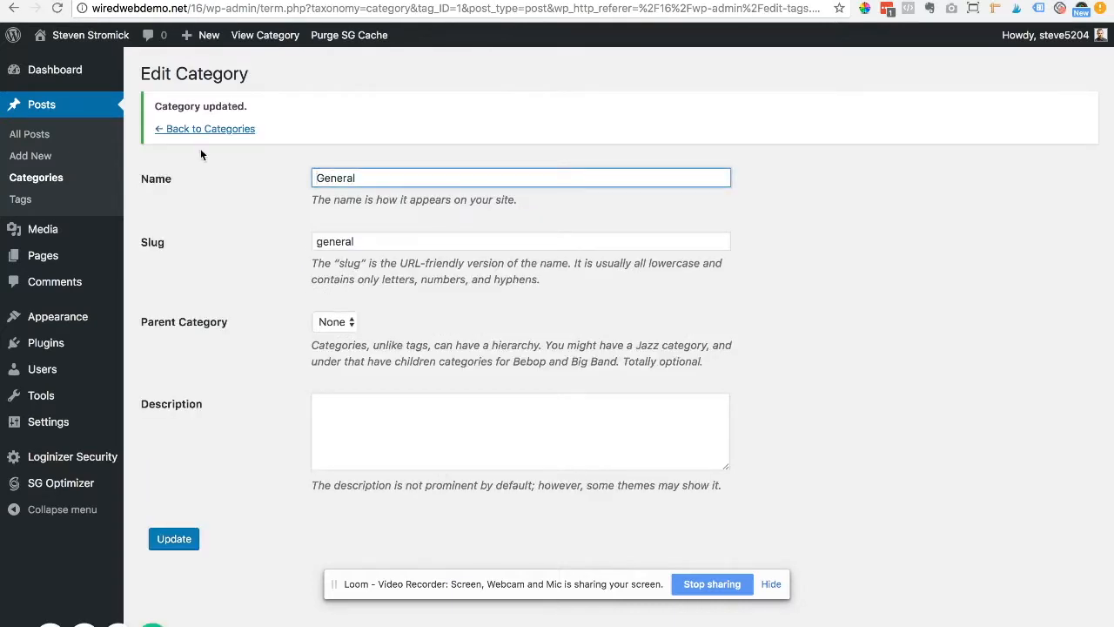
pyautogui.click(210, 129)
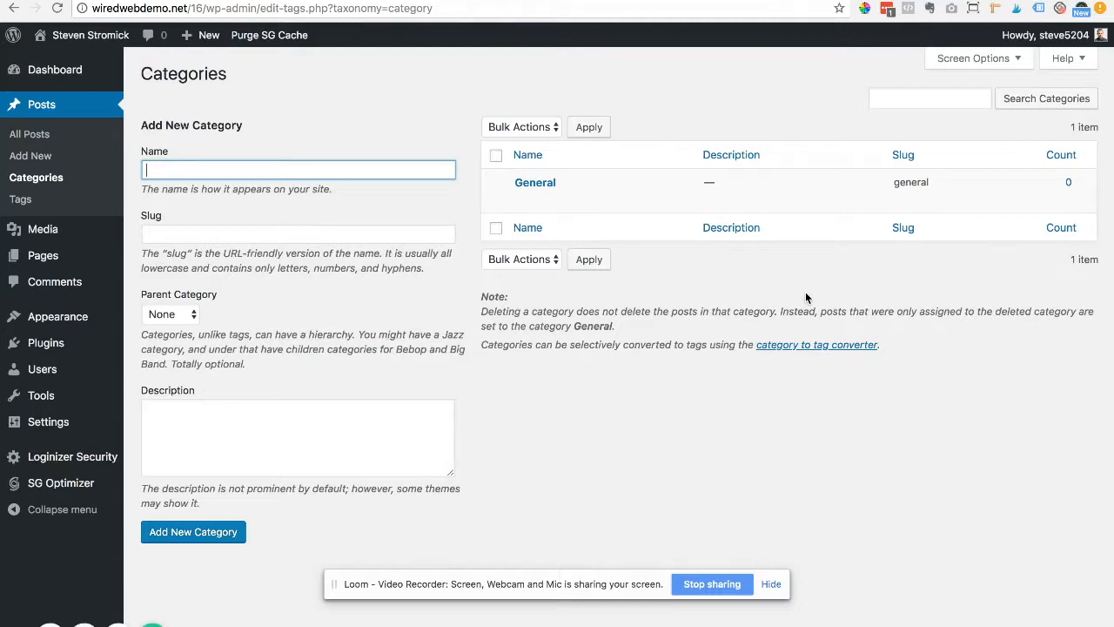
# Step: Add the category 'Tech Tutorials' with slug 'tech-tutorials'
pyautogui.moveTo(580, 197)
pyautogui.write('Tech')
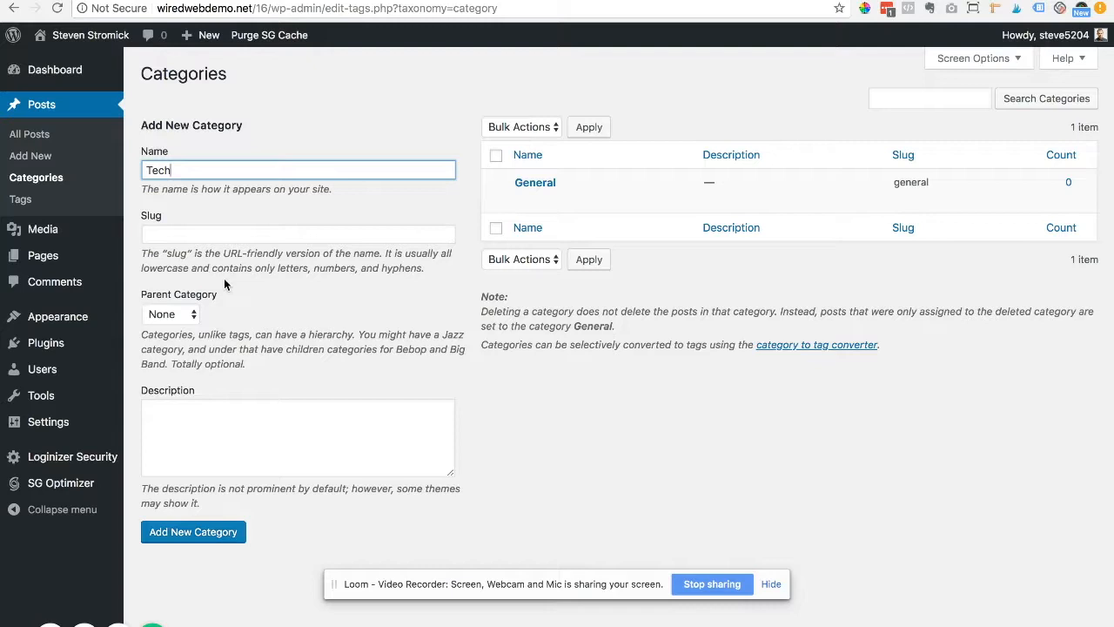
pyautogui.press('Tab')
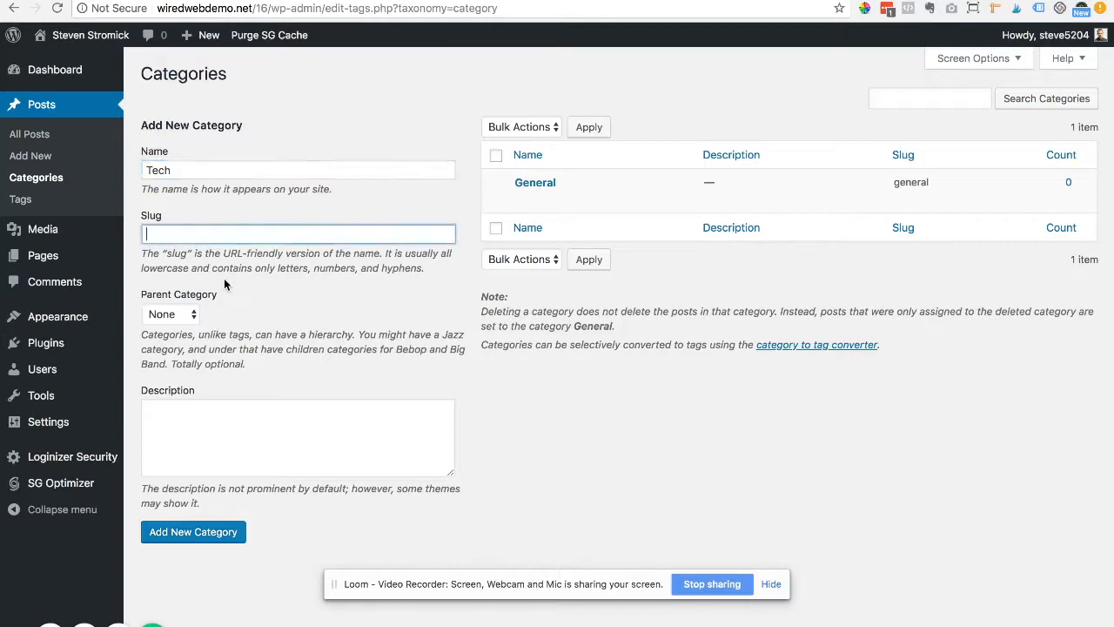
pyautogui.write('tech')
pyautogui.click(189, 169)
pyautogui.write('T')
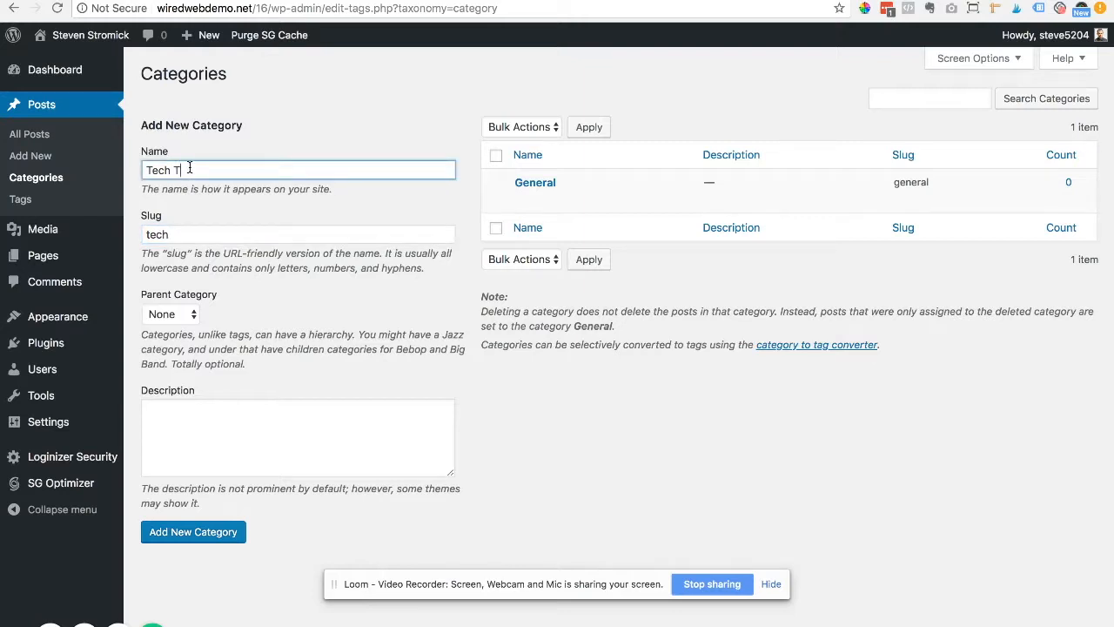
pyautogui.write('utorials')
pyautogui.click(184, 234)
pyautogui.write('tech-tutorials')
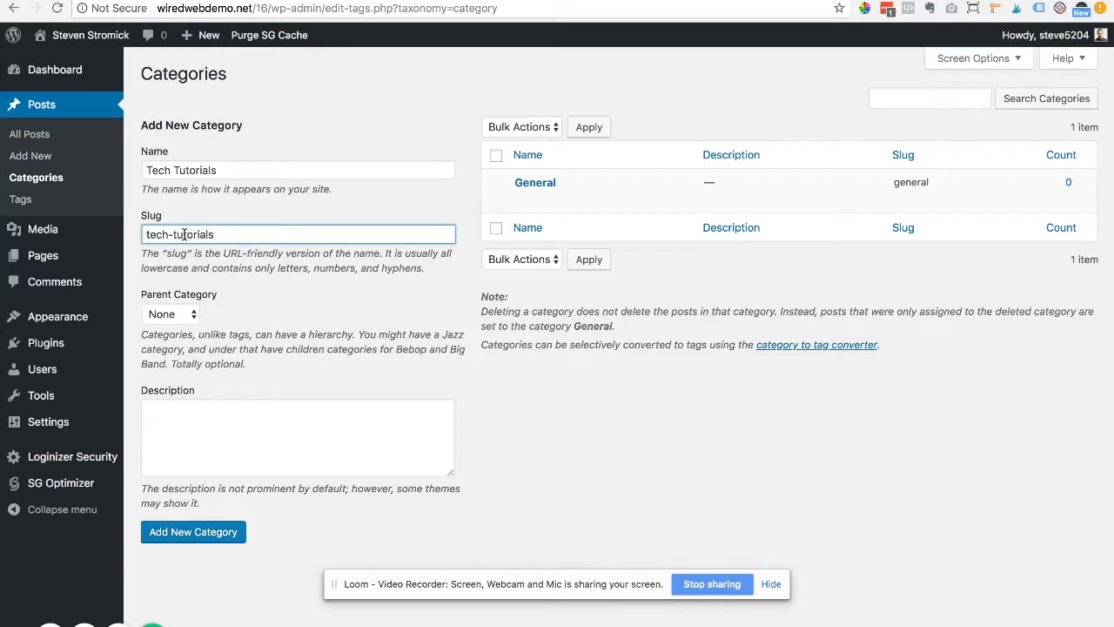
pyautogui.click(222, 537)
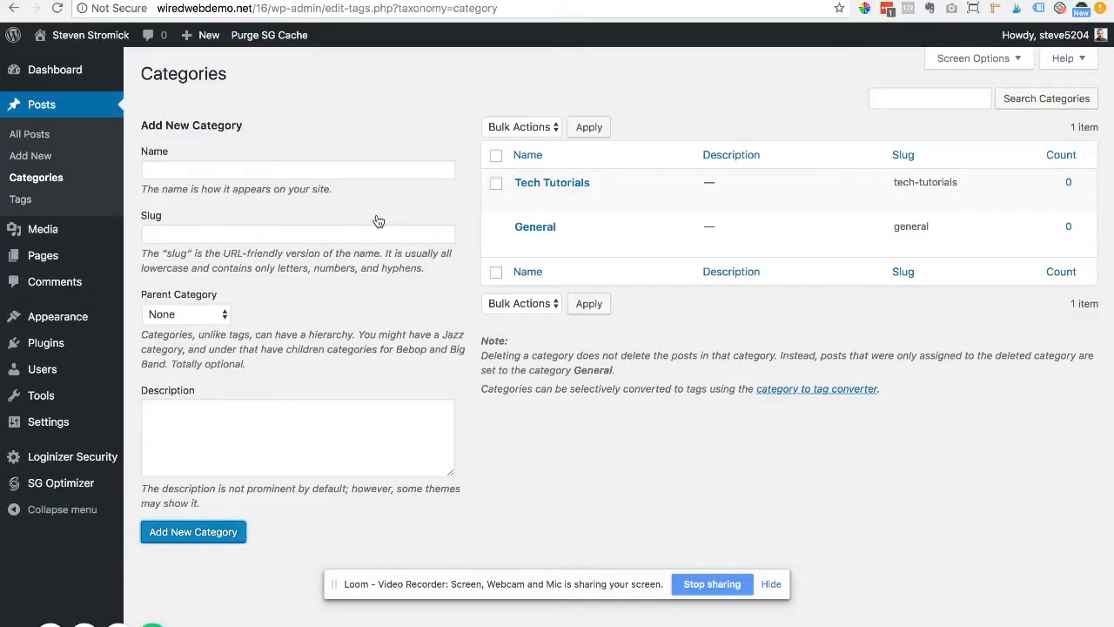
# Step: Open Users > All Users and go into the administrator's profile
pyautogui.moveTo(29, 374)
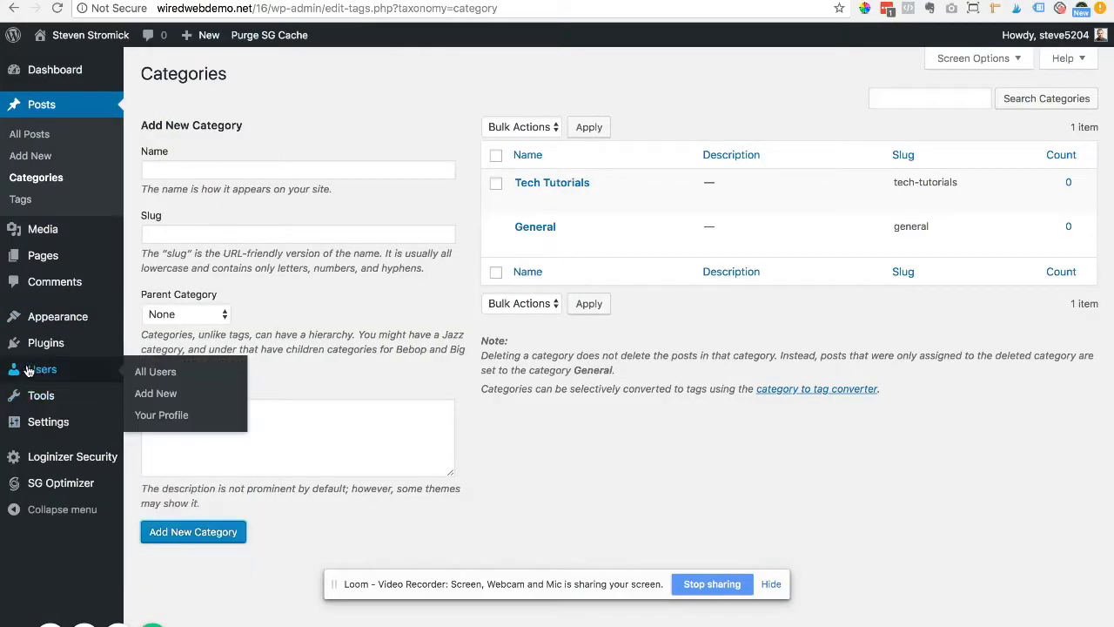
pyautogui.click(162, 372)
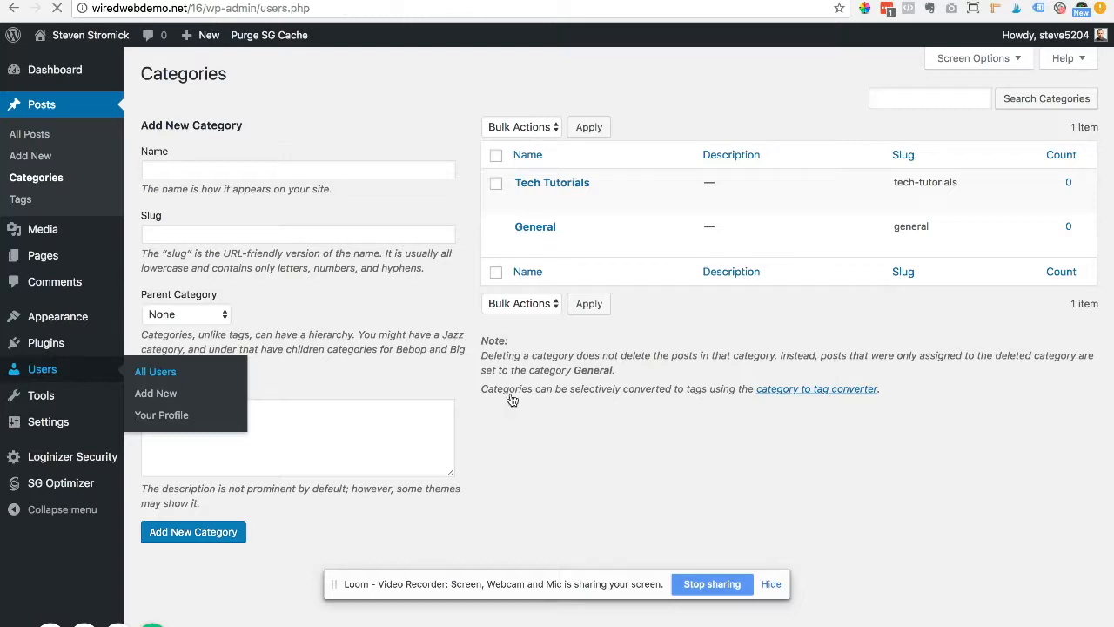
pyautogui.moveTo(326, 195)
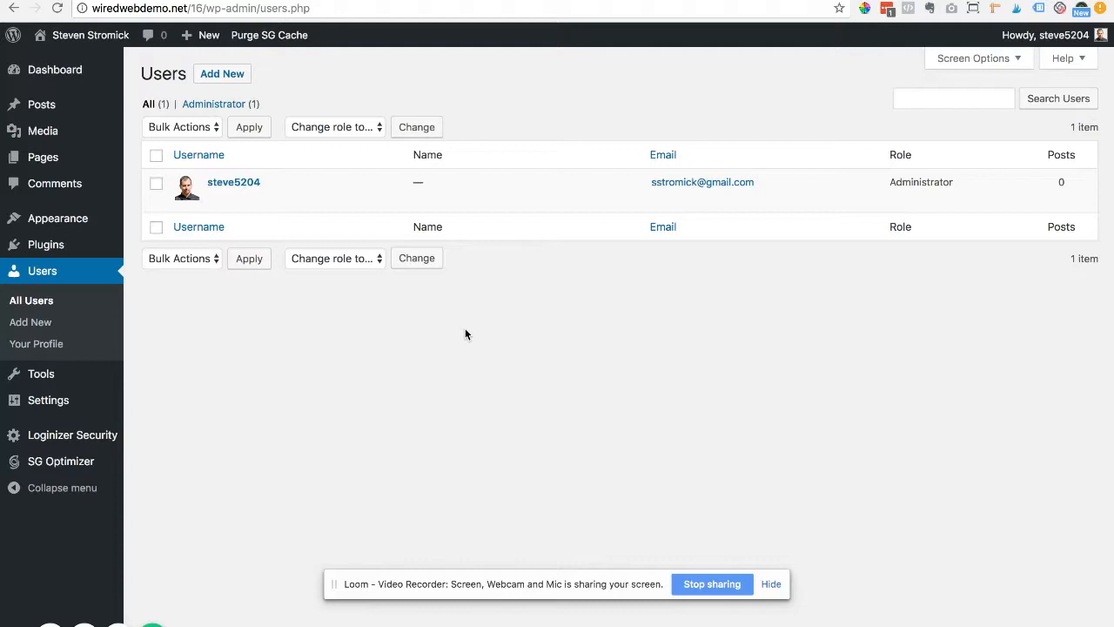
pyautogui.moveTo(267, 192)
pyautogui.click(216, 198)
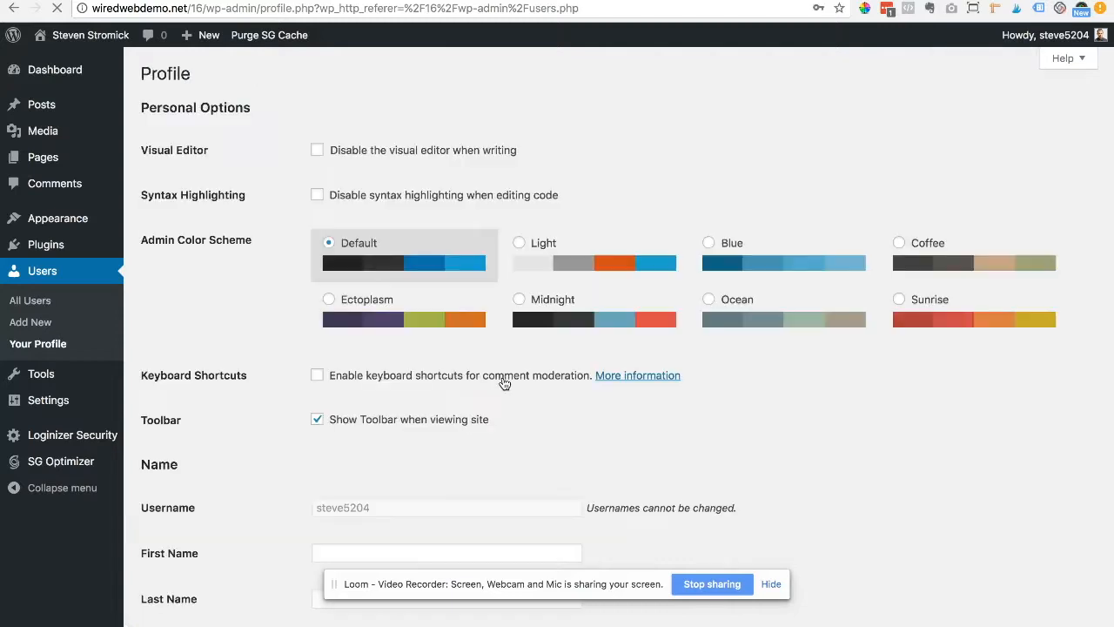
# Step: Generate a new strong password in the profile's Account Management section
pyautogui.scroll(-4, 504, 382)
pyautogui.scroll(-5, 504, 383)
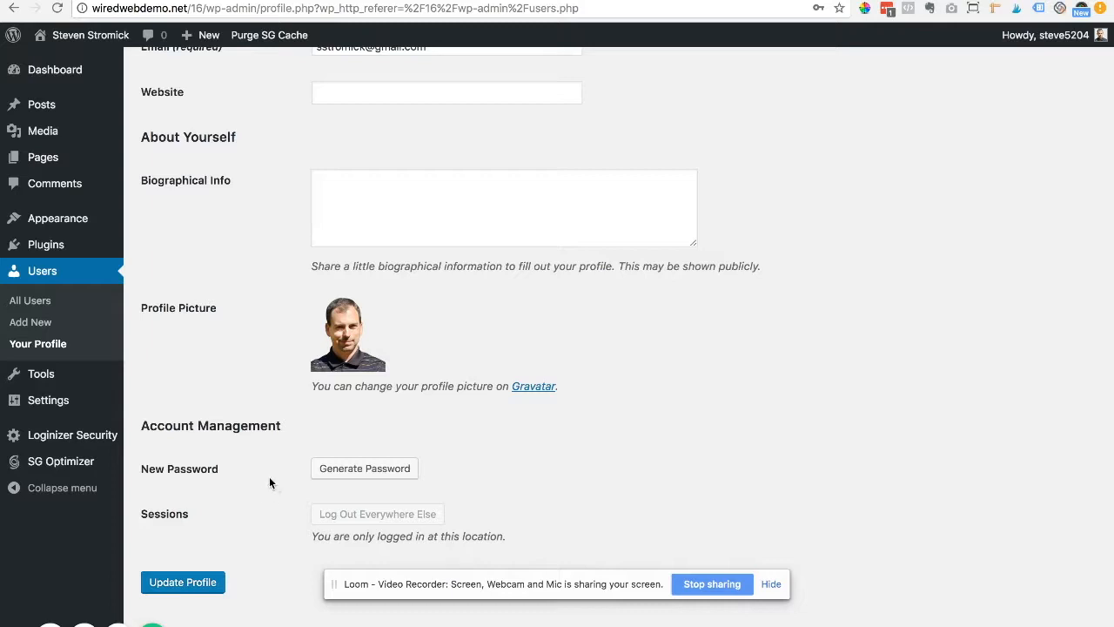
pyautogui.click(362, 472)
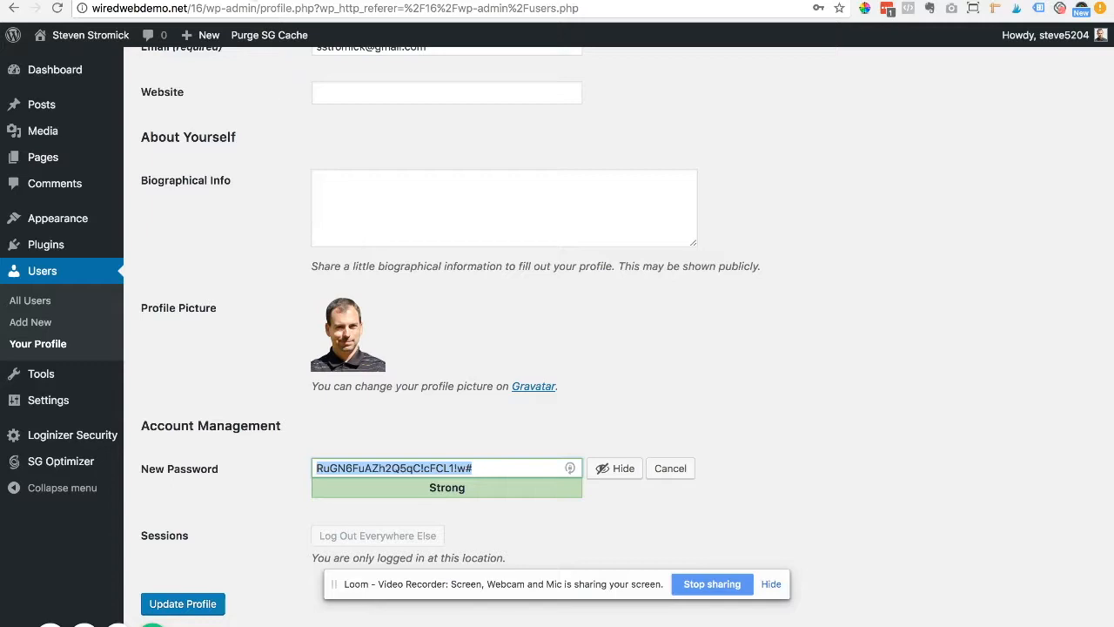
# Step: Visit lastpass.com in a new browser tab, then type a new weak account password
pyautogui.press('super+t')
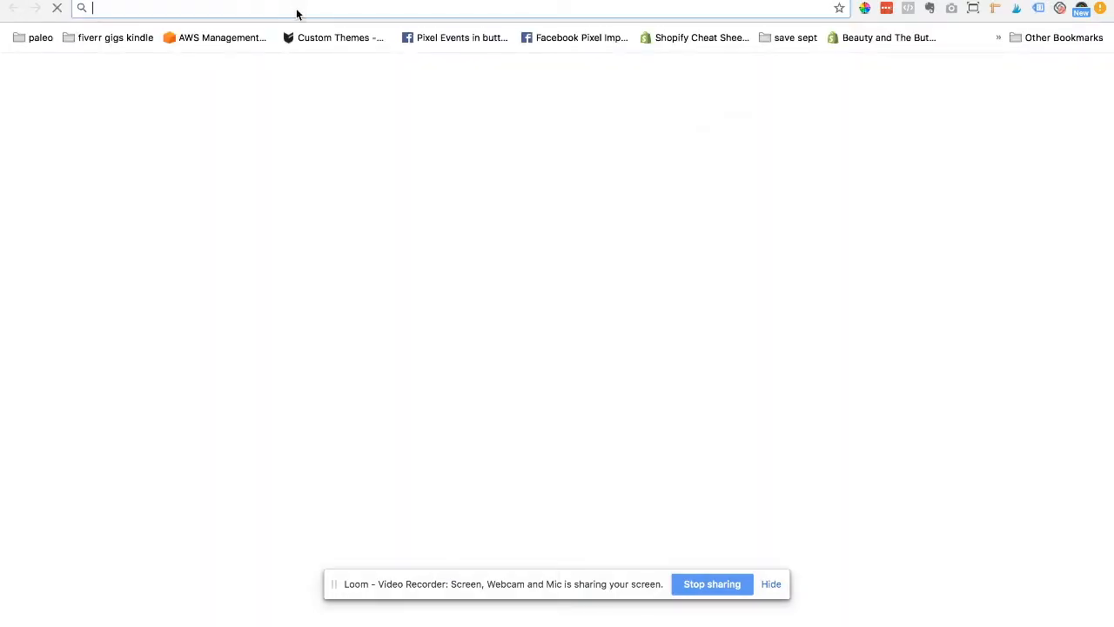
pyautogui.press('Return')
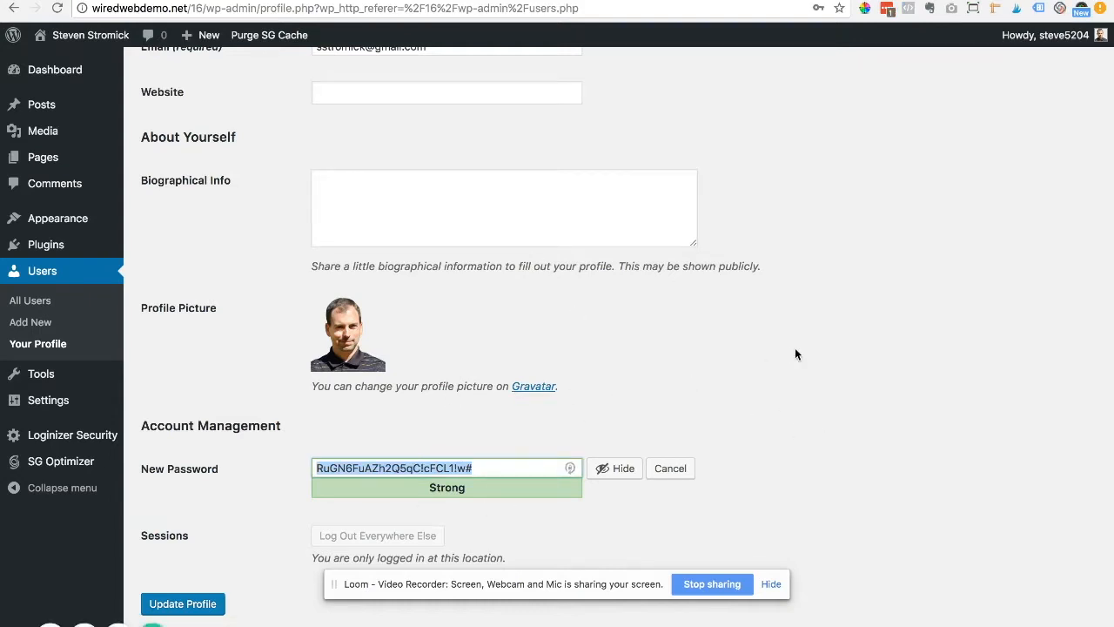
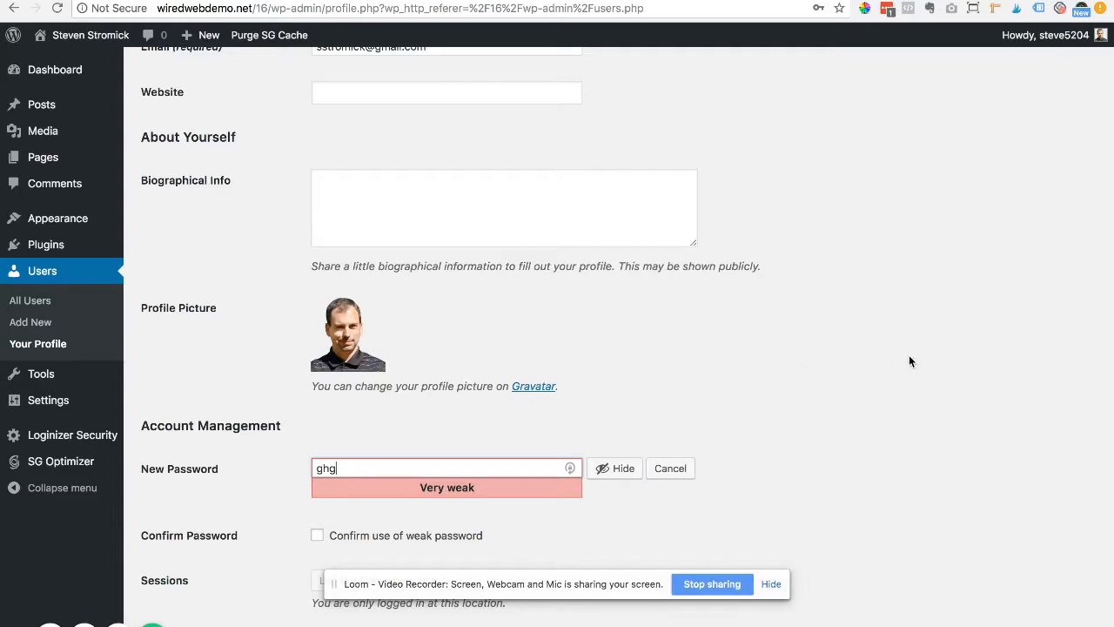
pyautogui.scroll(-2, 910, 361)
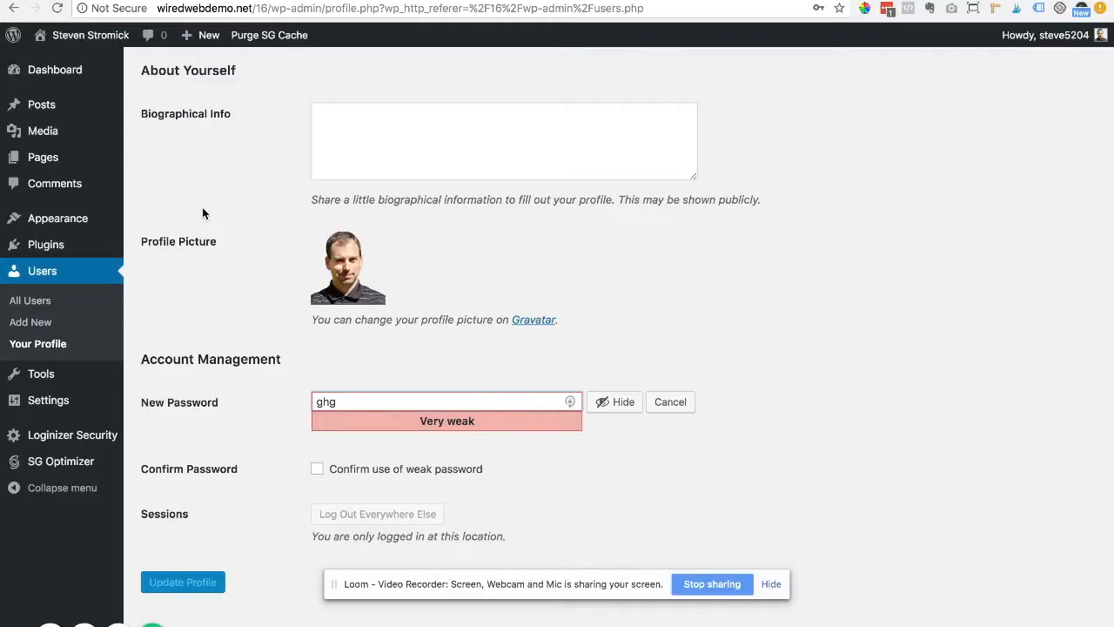
# Step: Delete the Twenty Fifteen theme from Appearance > Themes
pyautogui.moveTo(68, 223)
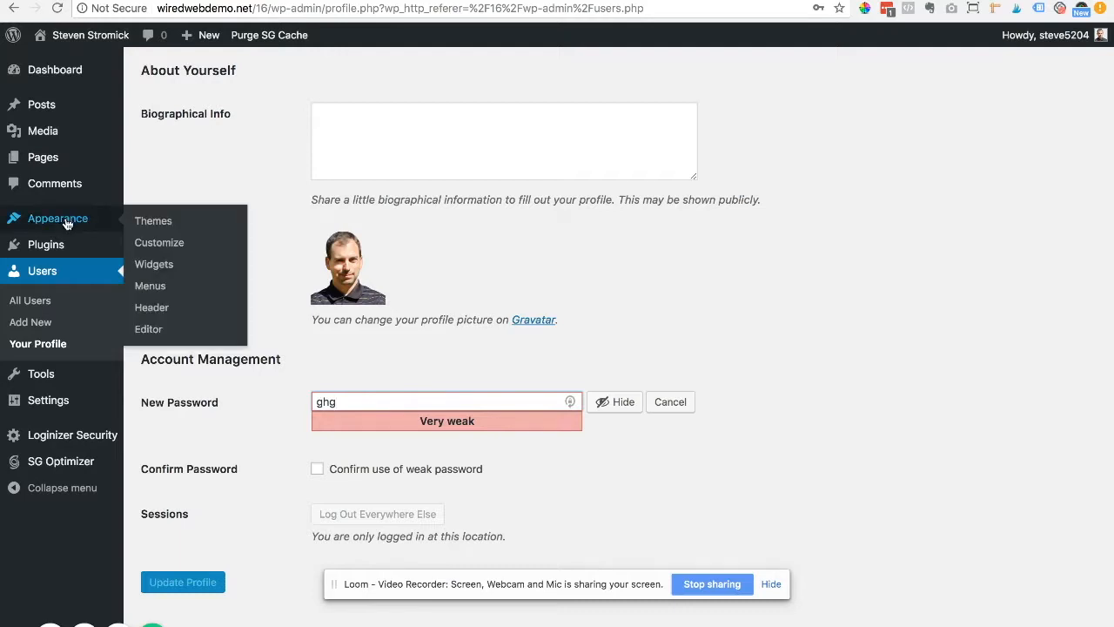
pyautogui.click(149, 223)
pyautogui.click(655, 192)
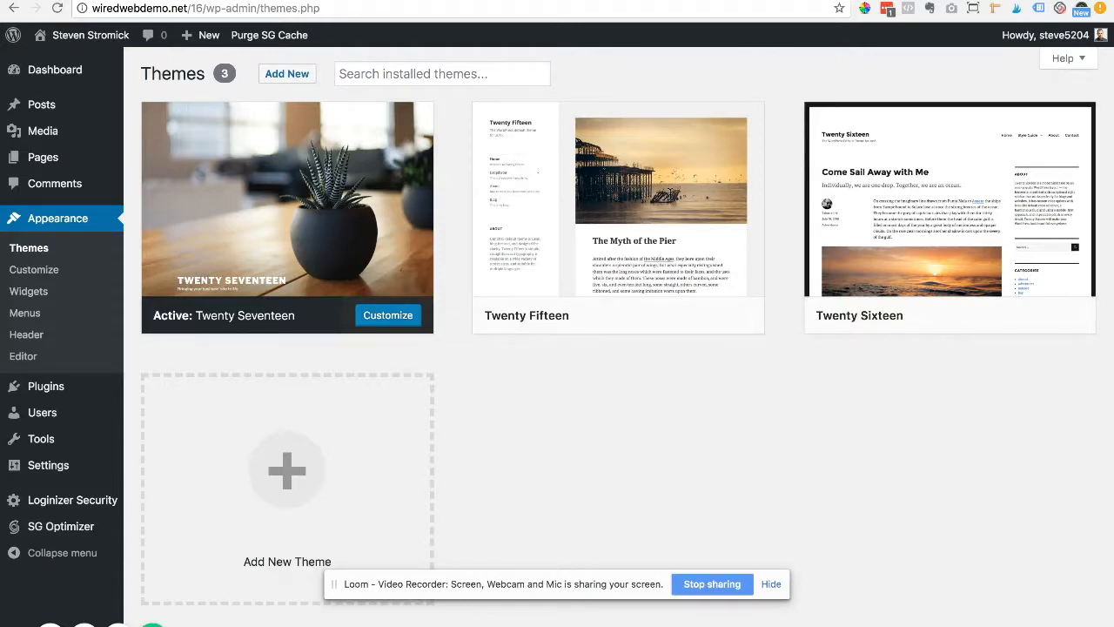
pyautogui.moveTo(649, 269)
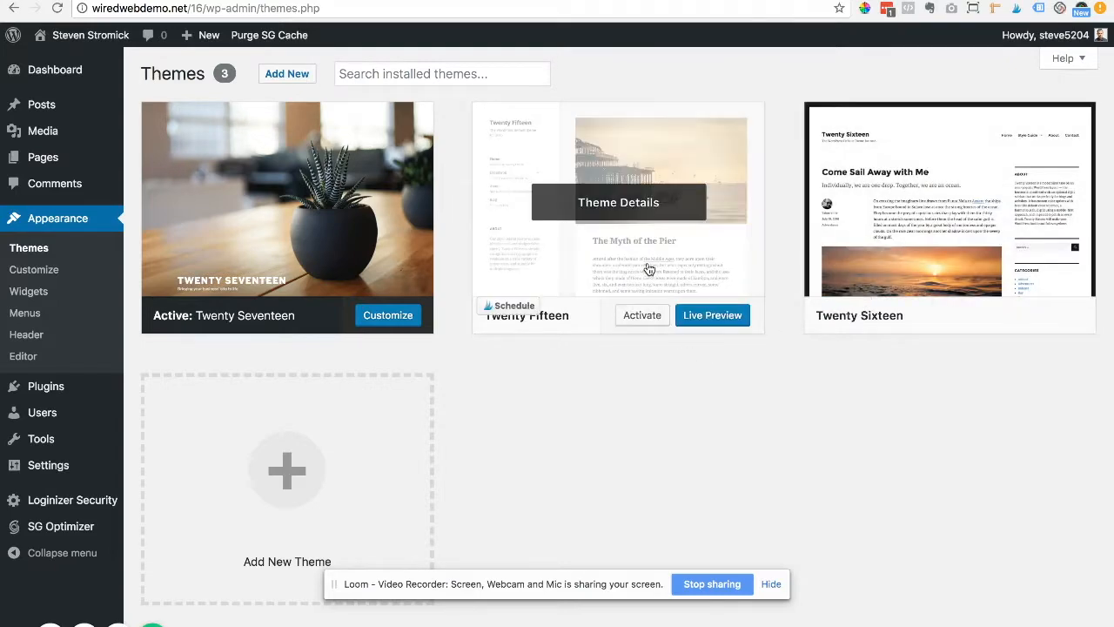
pyautogui.click(613, 205)
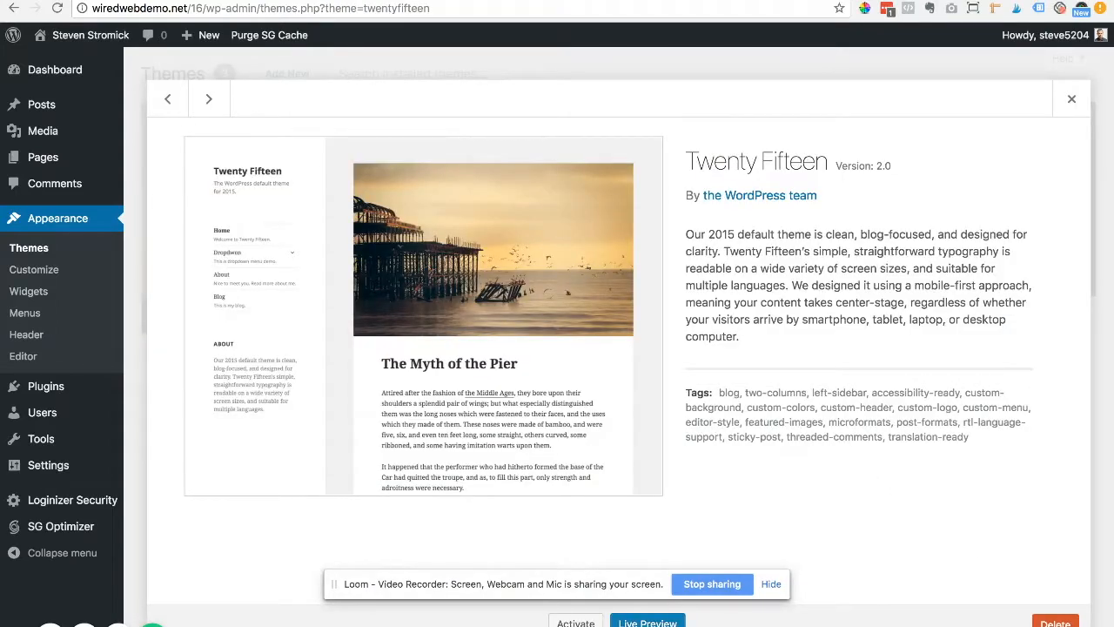
pyautogui.click(1055, 622)
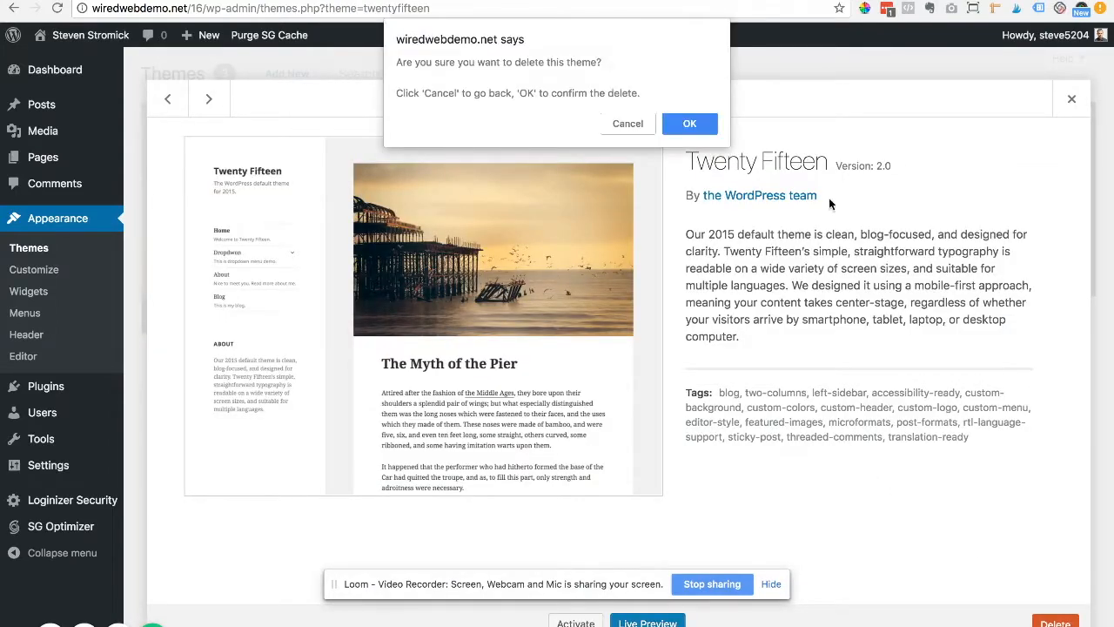
pyautogui.click(684, 121)
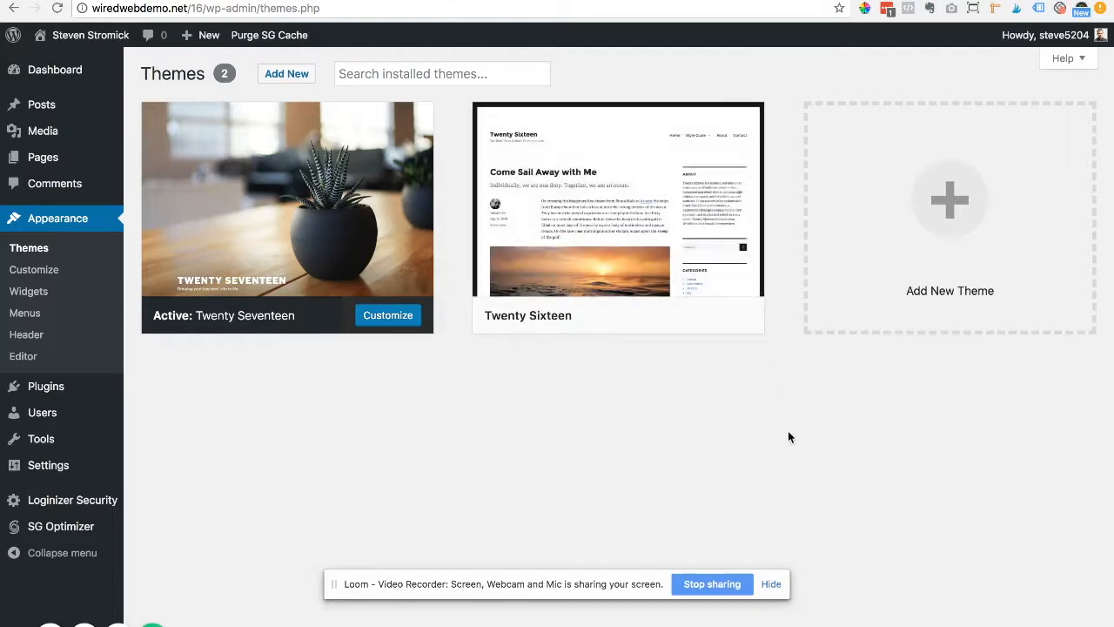
# Step: Delete the Twenty Sixteen theme, leaving only Twenty Seventeen installed
pyautogui.click(640, 209)
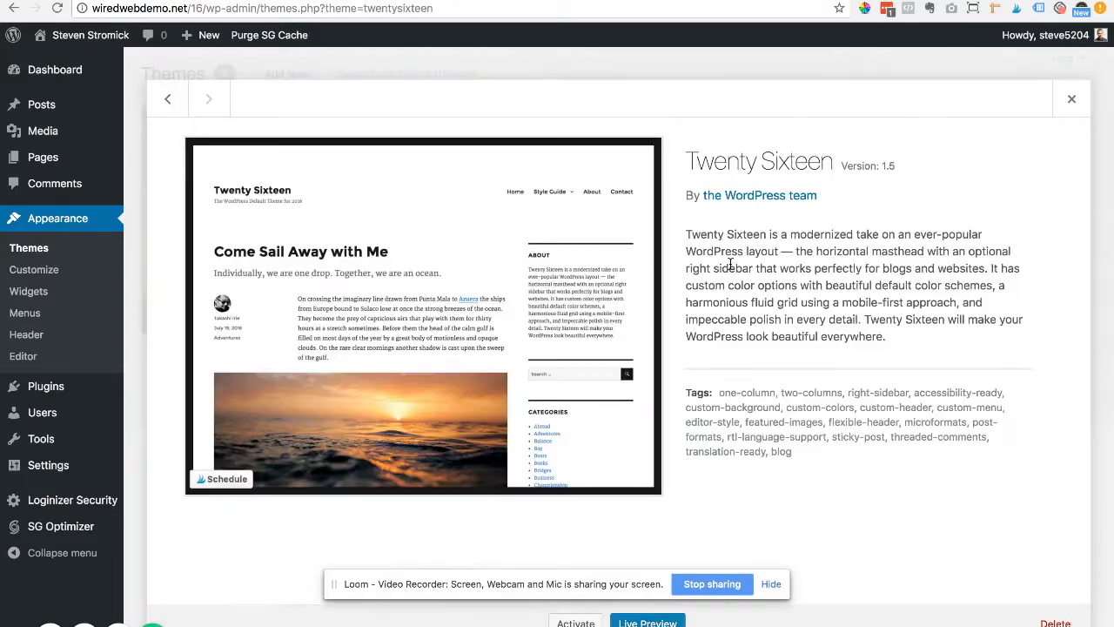
pyautogui.click(1055, 624)
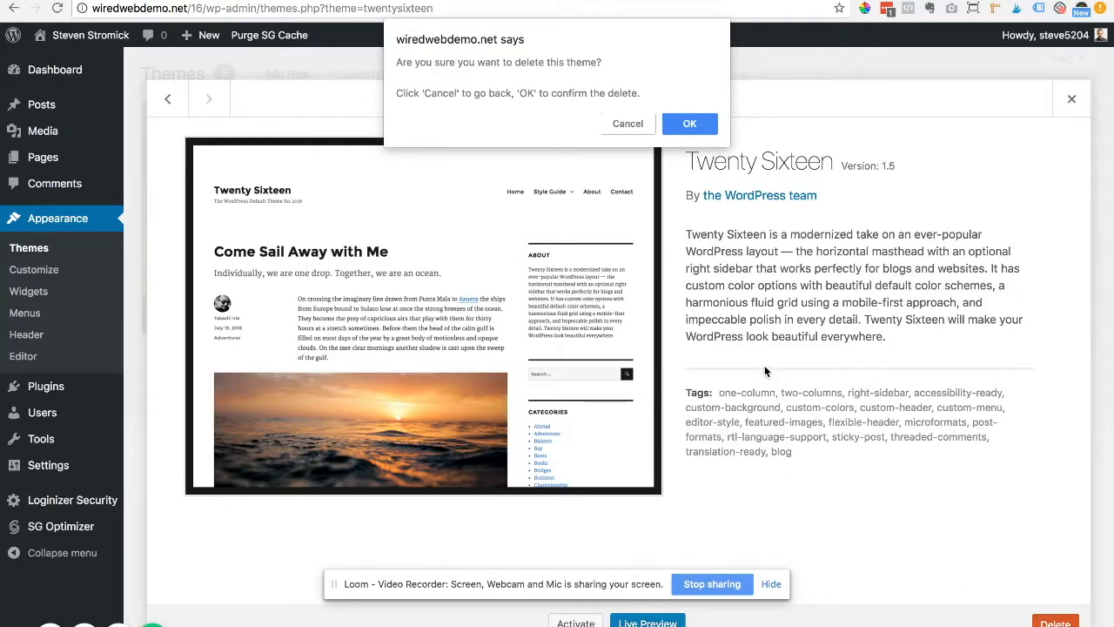
pyautogui.click(697, 129)
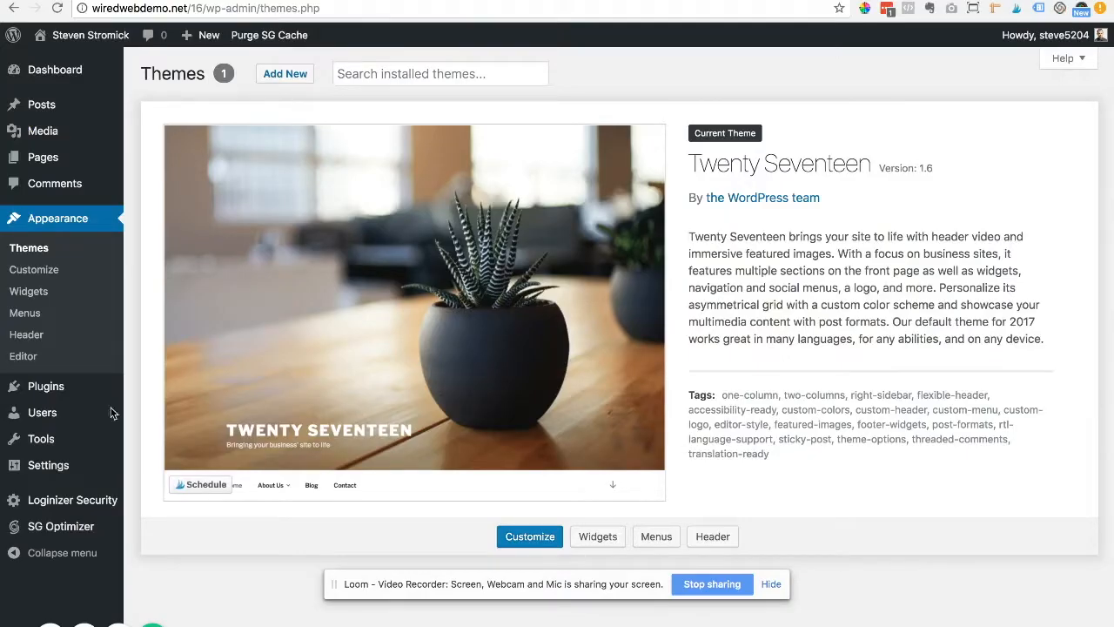
pyautogui.click(186, 392)
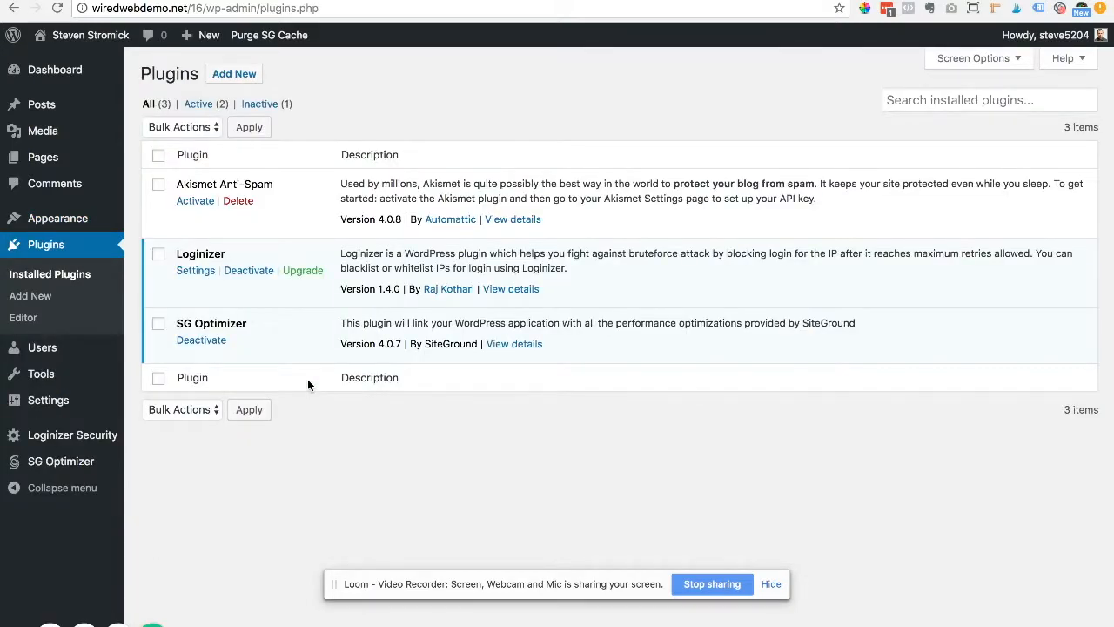
# Step: Browse the Popular tab of the Add Plugins page
pyautogui.click(240, 75)
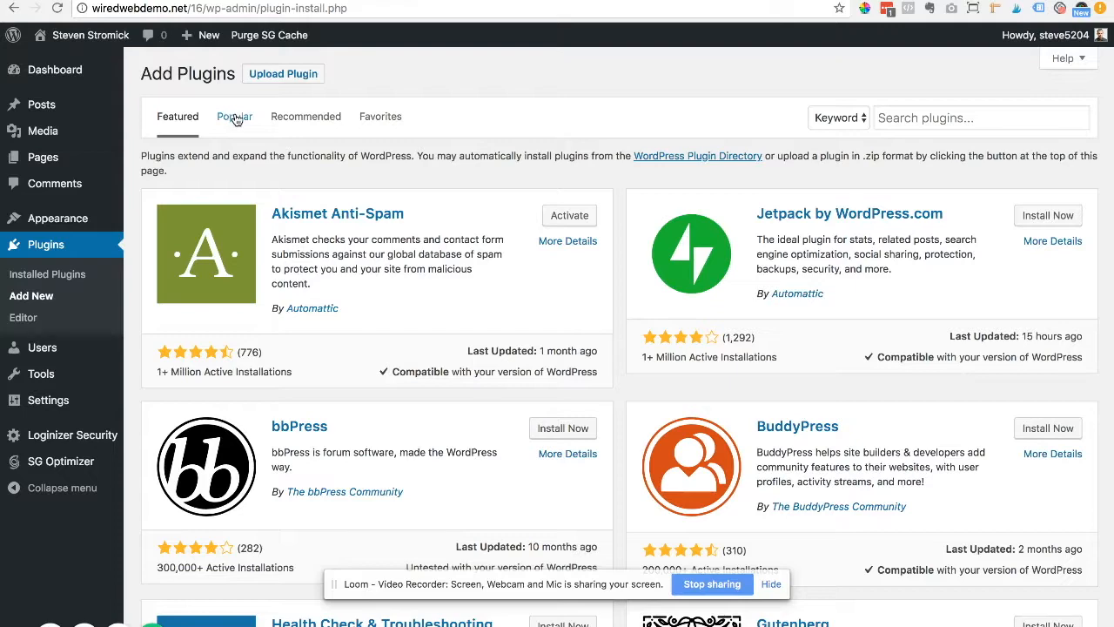
pyautogui.click(235, 119)
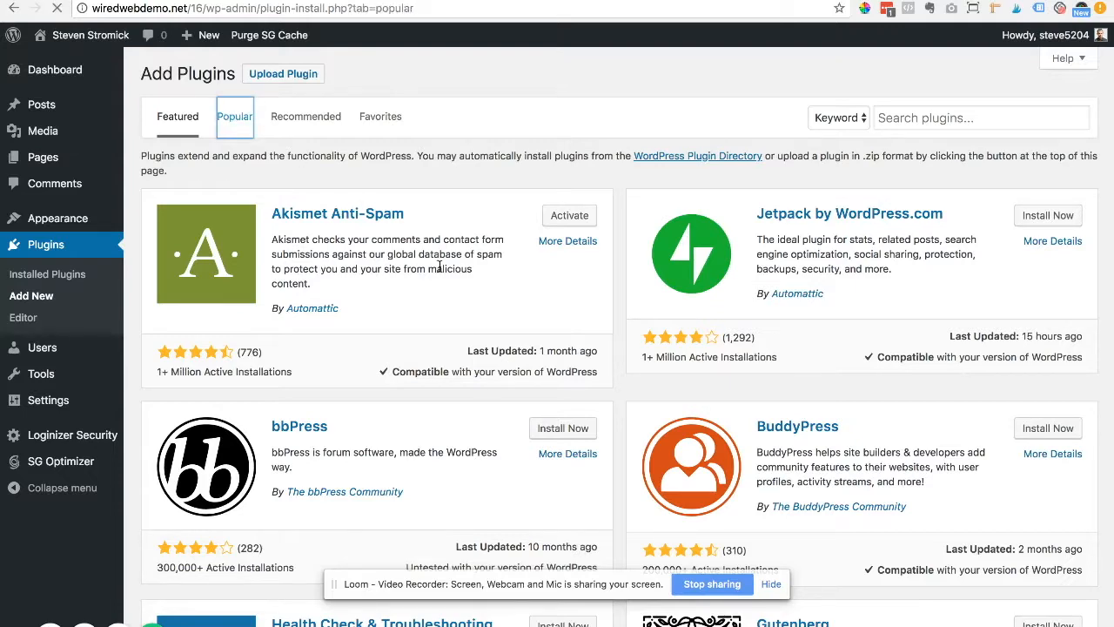
pyautogui.scroll(-5, 457, 281)
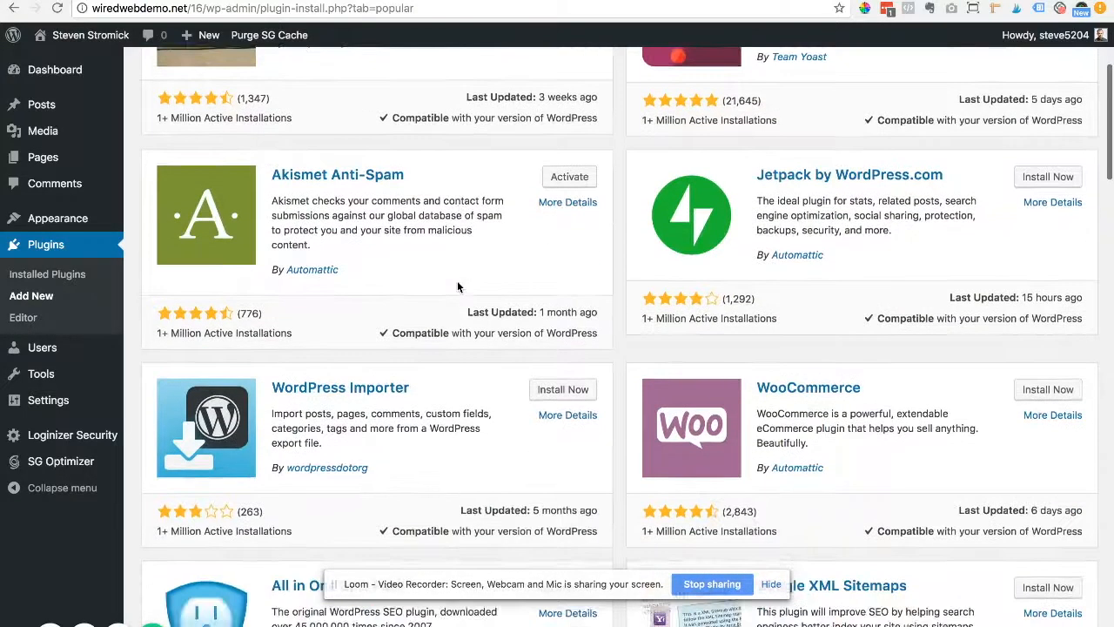
pyautogui.scroll(5, 457, 281)
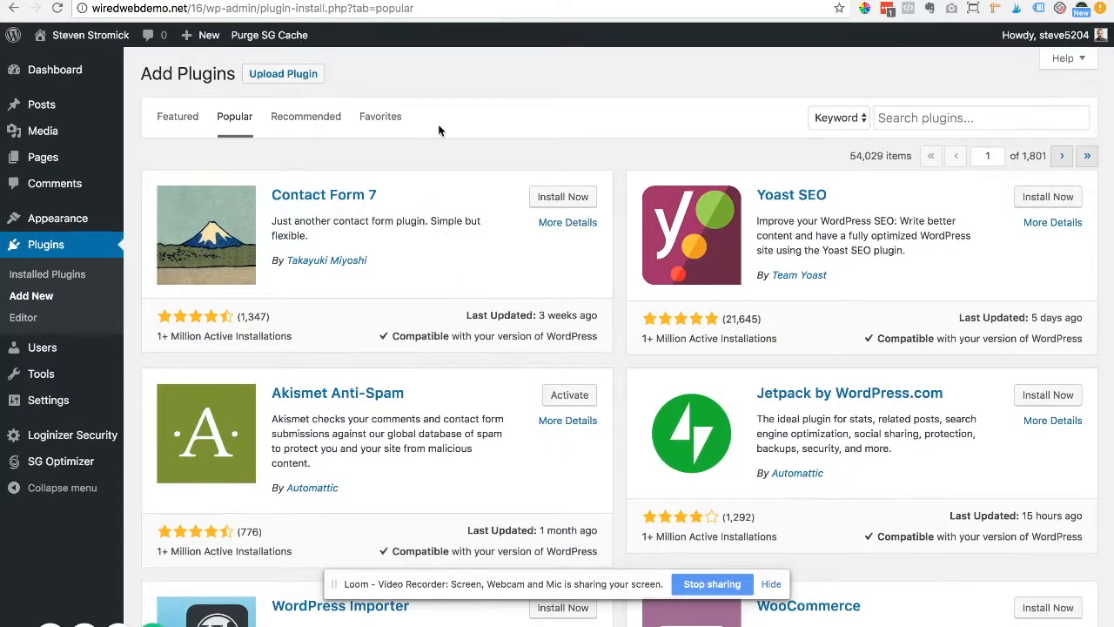